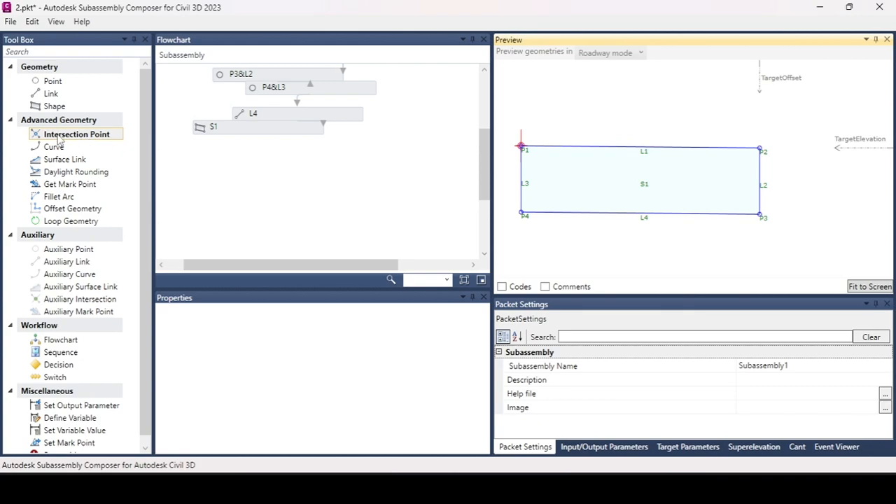
# Add an intersection point after shape S1 in the flowchart and set its geometry type to Intersection: LinkPointSlope
pyautogui.moveTo(60, 137); pyautogui.dragTo(315, 163)
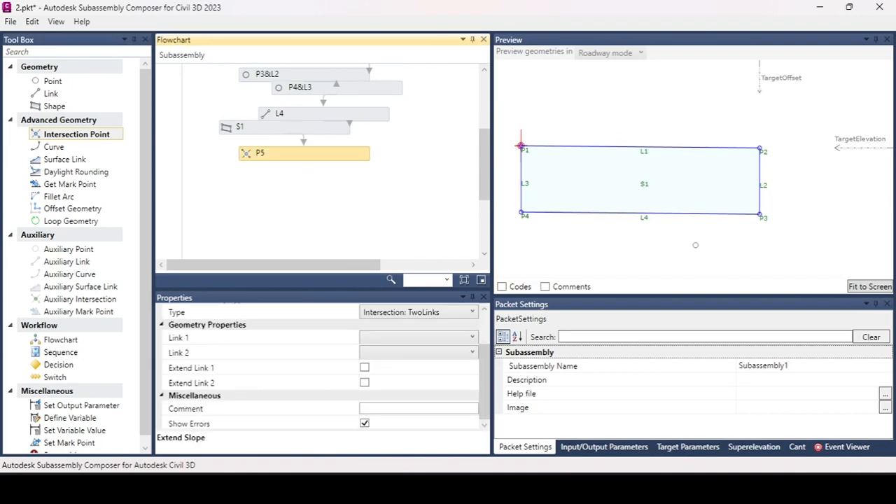
pyautogui.scroll(2, 299, 364)
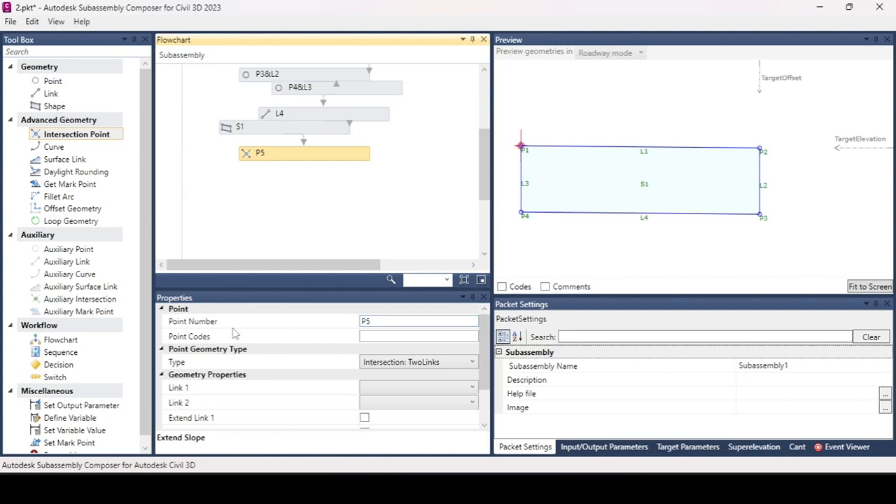
pyautogui.click(456, 363)
pyautogui.click(456, 363)
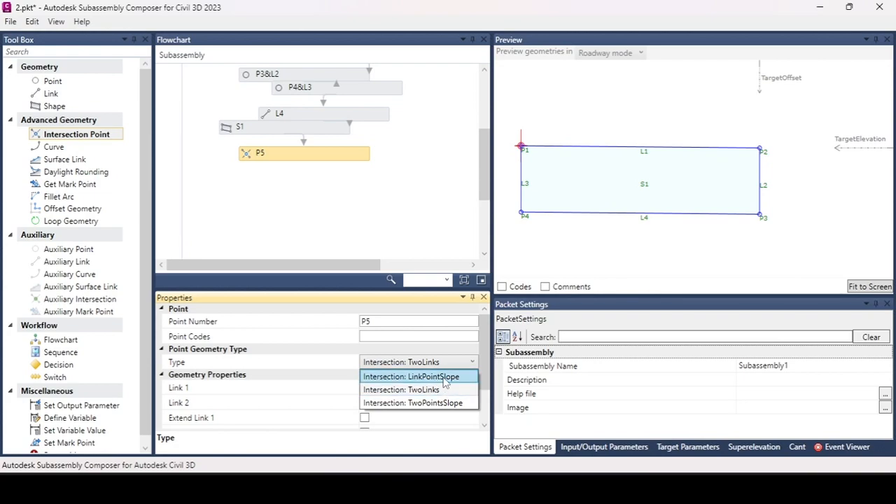
pyautogui.click(421, 377)
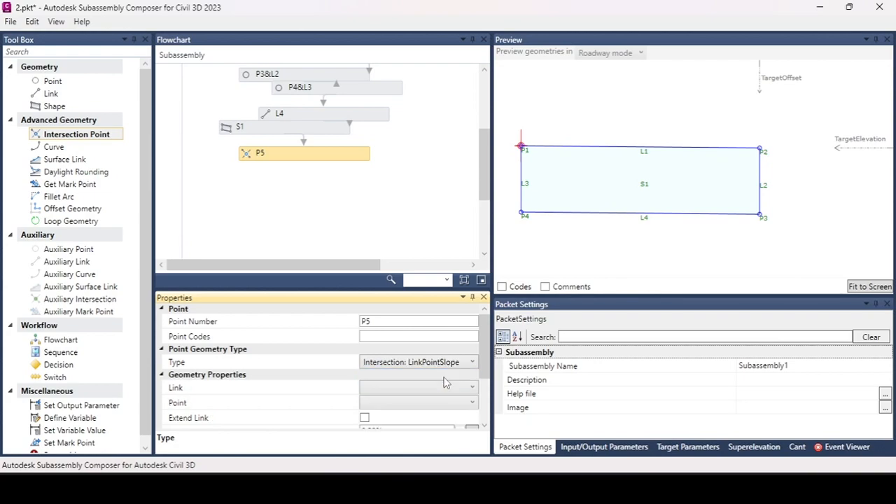
# Set the intersection point's link to L4 and its point to P2, and enable Extend Link
pyautogui.click(414, 389)
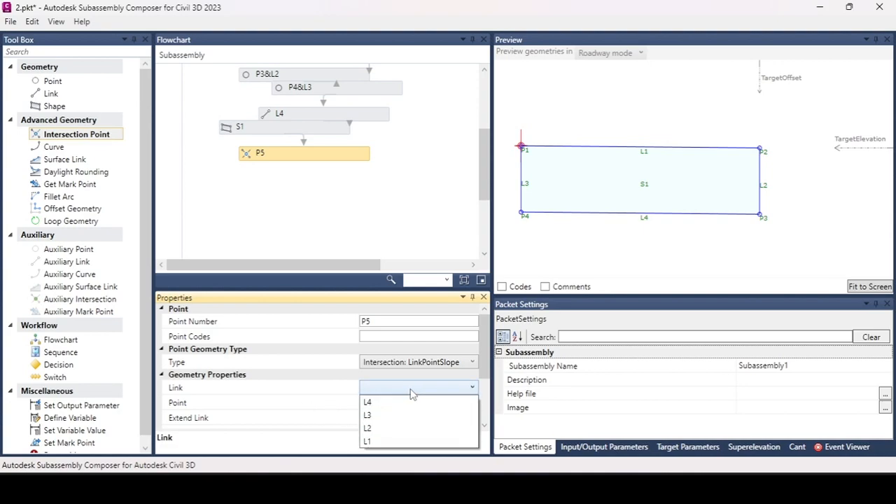
pyautogui.click(385, 402)
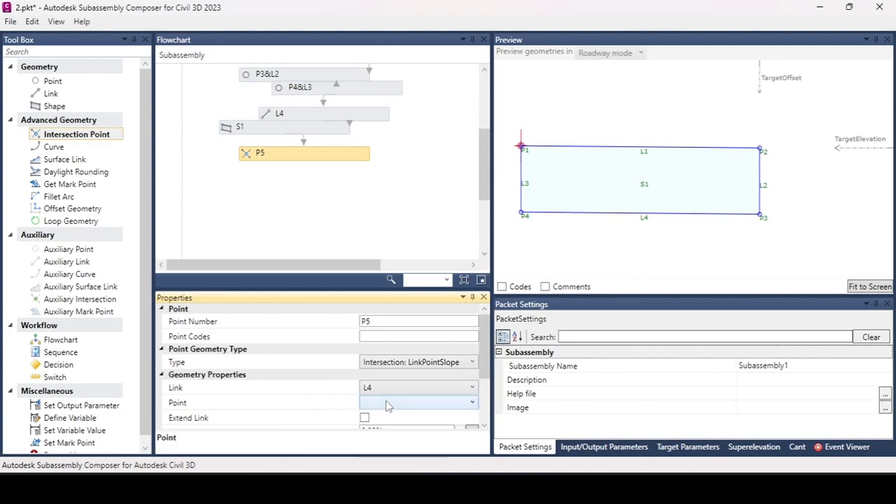
pyautogui.click(418, 405)
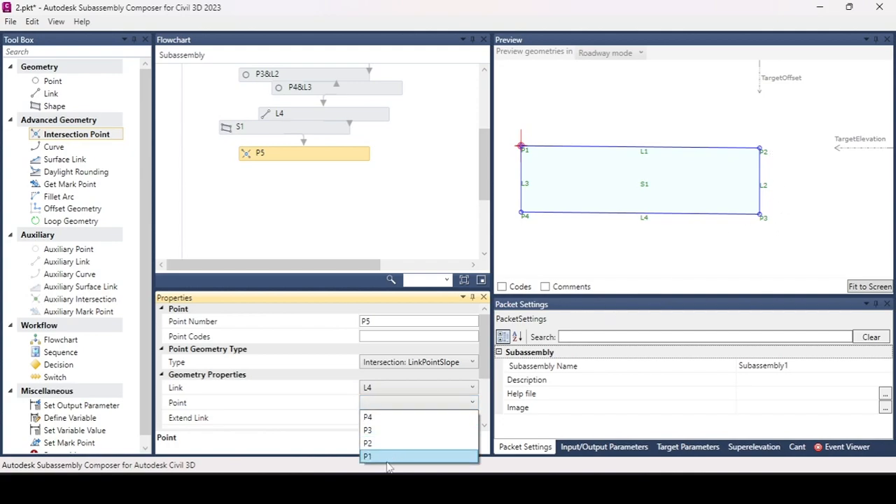
pyautogui.click(378, 446)
pyautogui.scroll(-2, 485, 404)
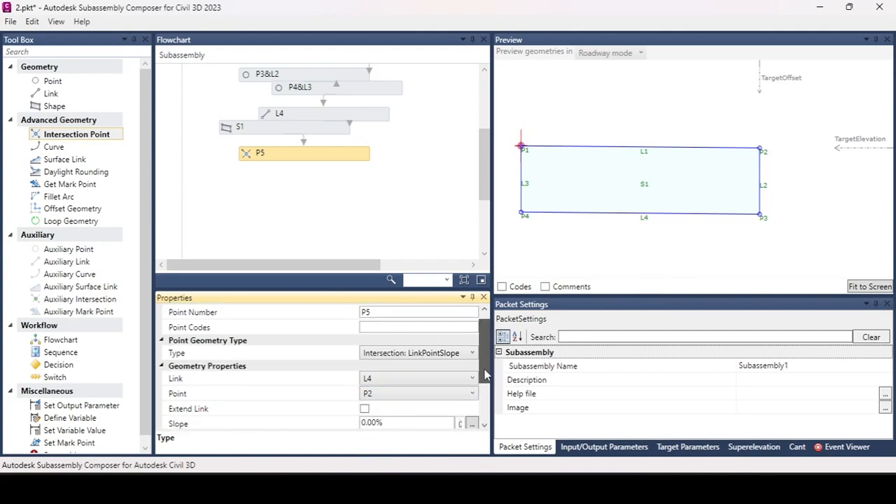
pyautogui.click(364, 348)
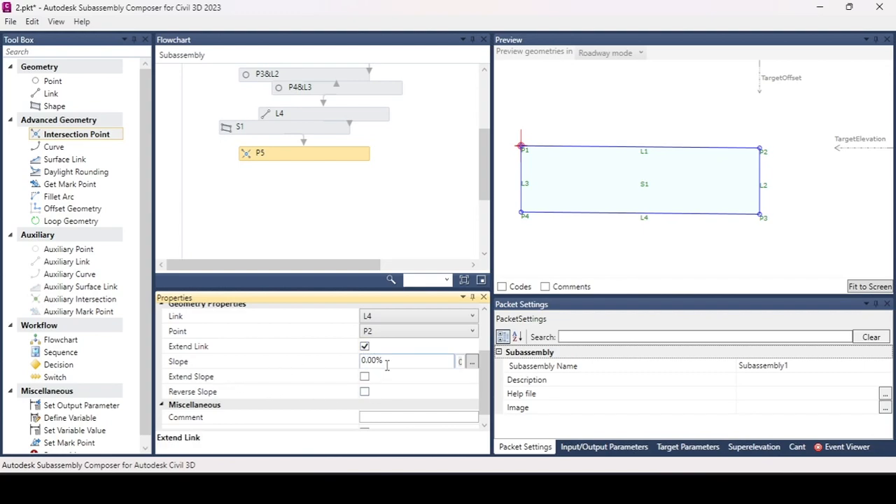
# Set the intersection point's slope to -40%, enable Extend Slope, and fit the preview geometry to the screen
pyautogui.click(386, 361)
pyautogui.write('-.4')
pyautogui.click(364, 378)
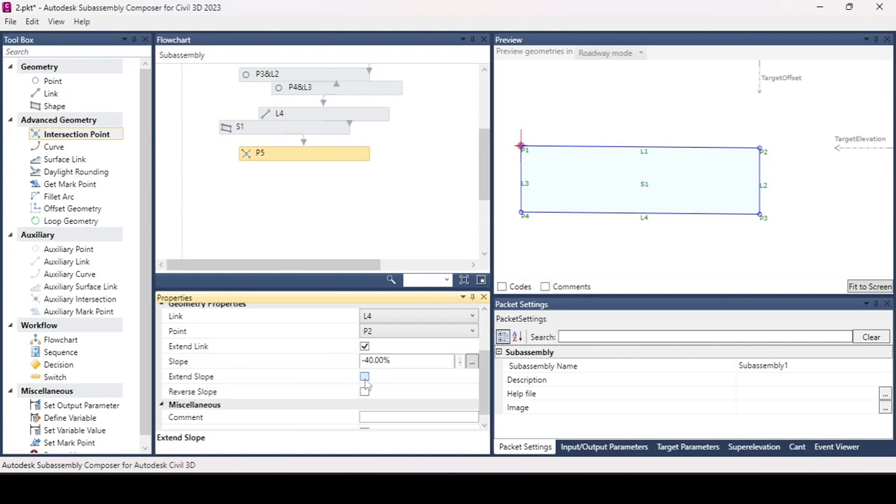
pyautogui.click(870, 286)
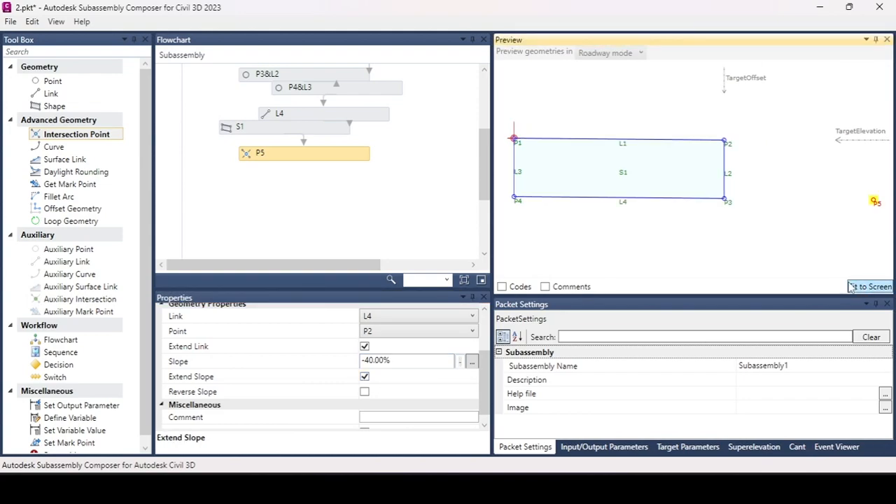
pyautogui.moveTo(831, 254); pyautogui.dragTo(801, 234)
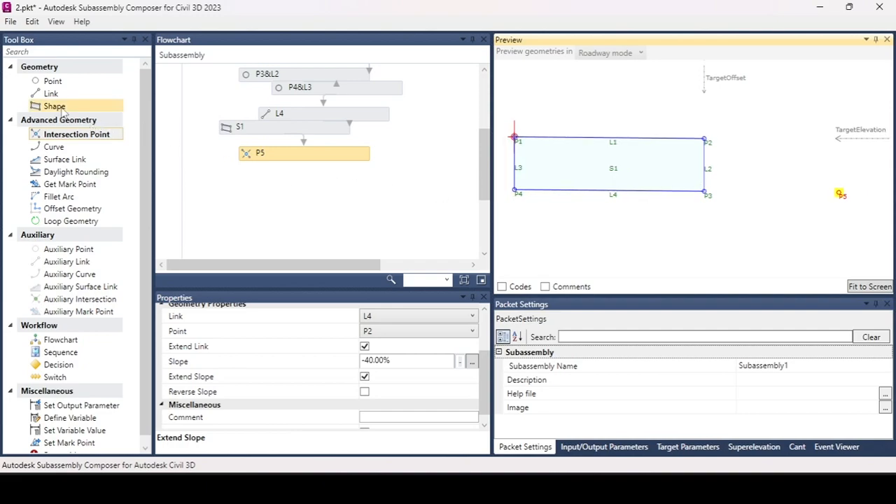
# Add a link below the intersection point with start point P2 and end point P5
pyautogui.moveTo(54, 94); pyautogui.dragTo(312, 199)
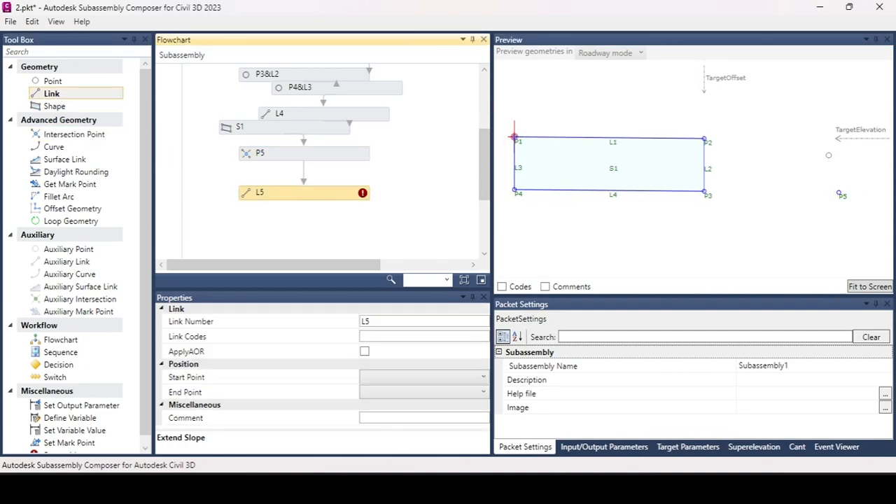
pyautogui.click(393, 383)
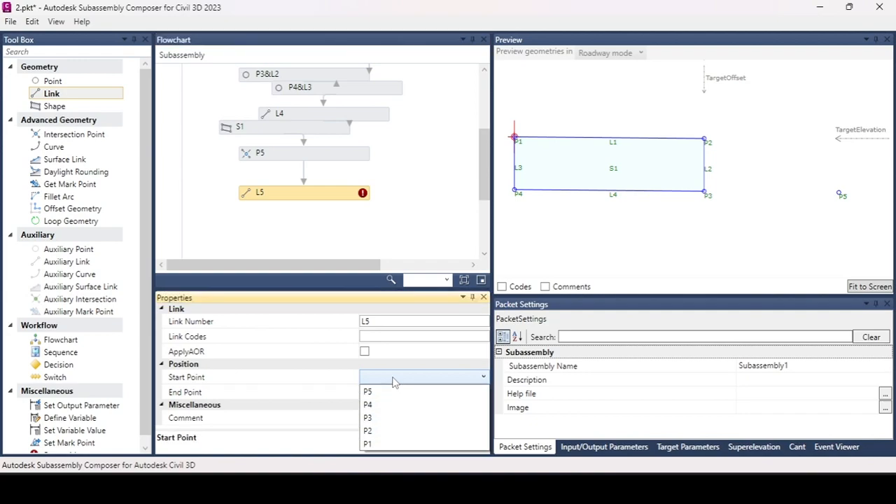
pyautogui.click(377, 430)
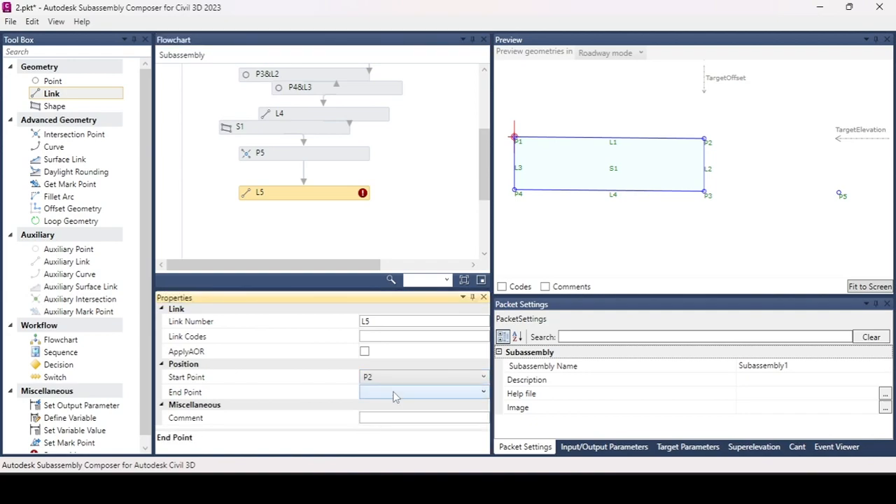
pyautogui.click(393, 394)
pyautogui.click(378, 407)
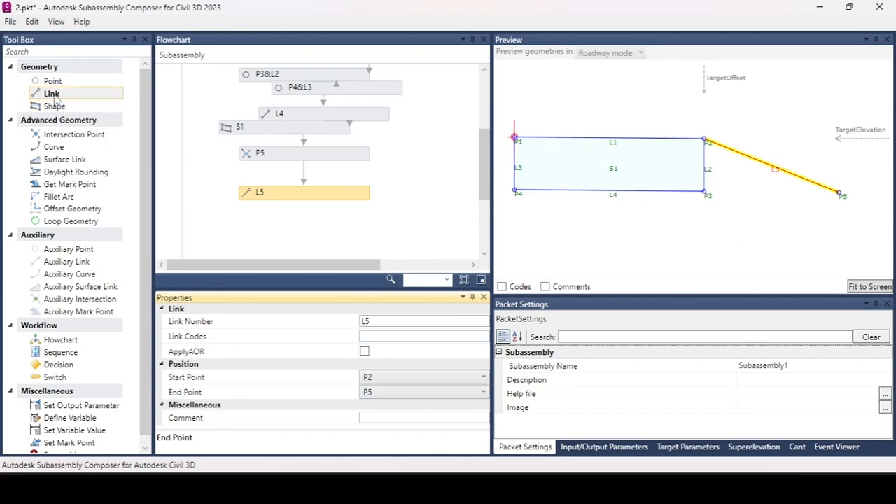
# Add another link to the flowchart with start point P5 and end point P3
pyautogui.moveTo(52, 94); pyautogui.dragTo(329, 221)
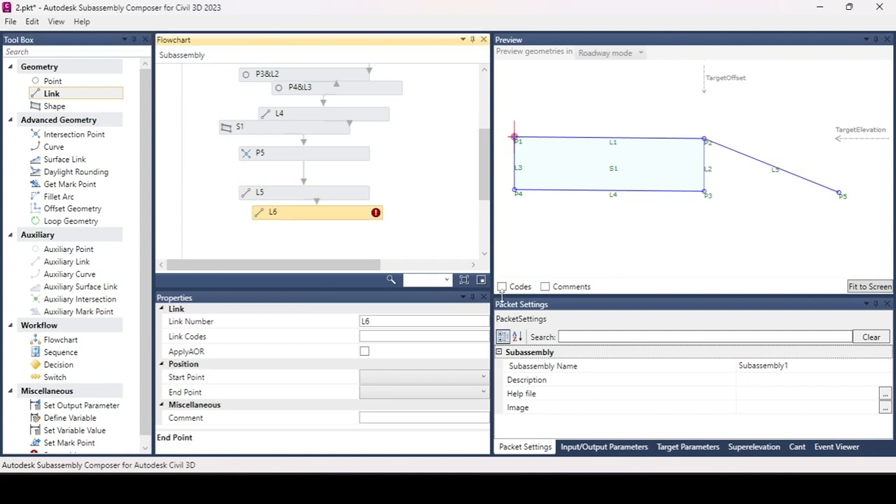
pyautogui.click(410, 377)
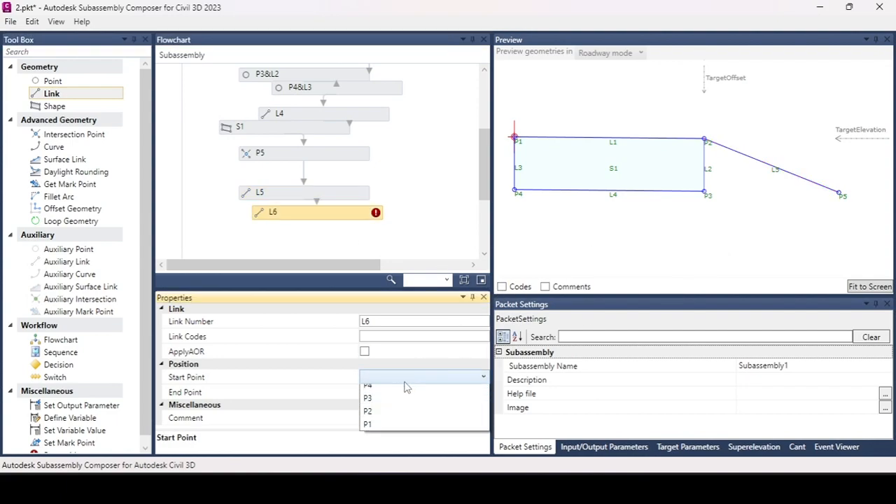
pyautogui.click(376, 394)
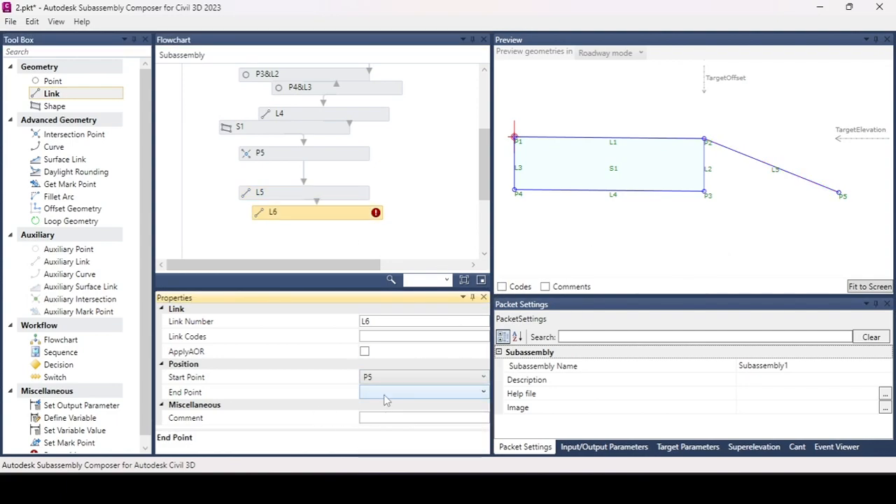
pyautogui.click(385, 399)
pyautogui.click(381, 433)
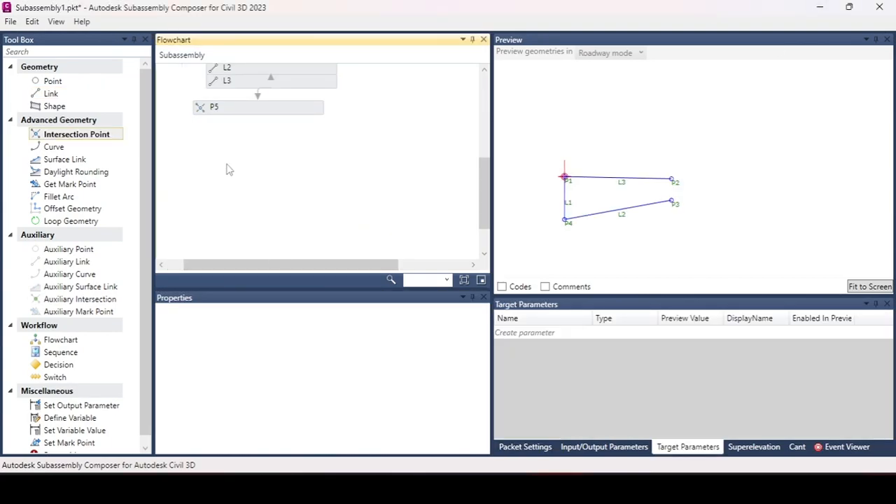
# In Subassembly1.pkt, define intersection point P5 as Intersection: TwoLinks, with L3 as Link 1 and L2 as Link 2
pyautogui.click(240, 112)
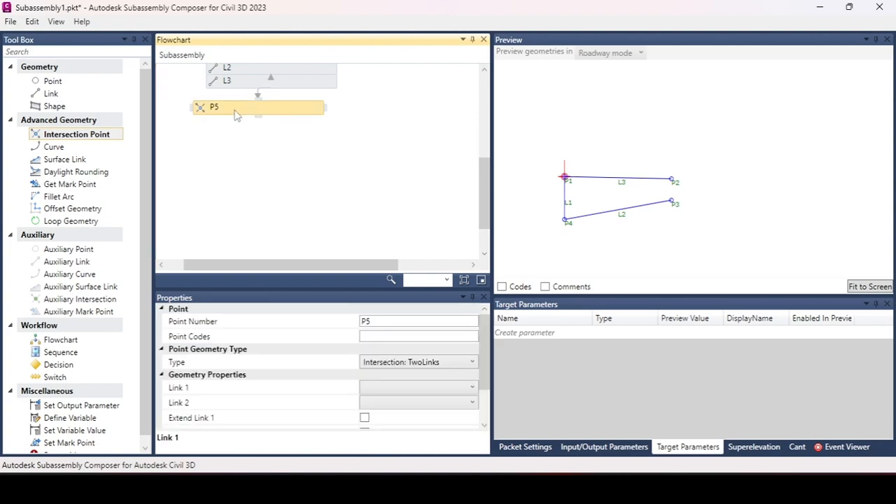
pyautogui.click(410, 365)
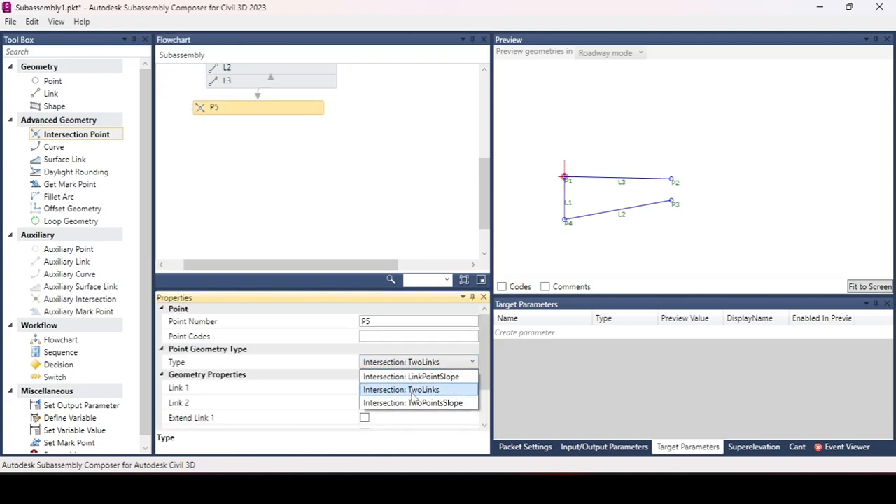
pyautogui.click(414, 397)
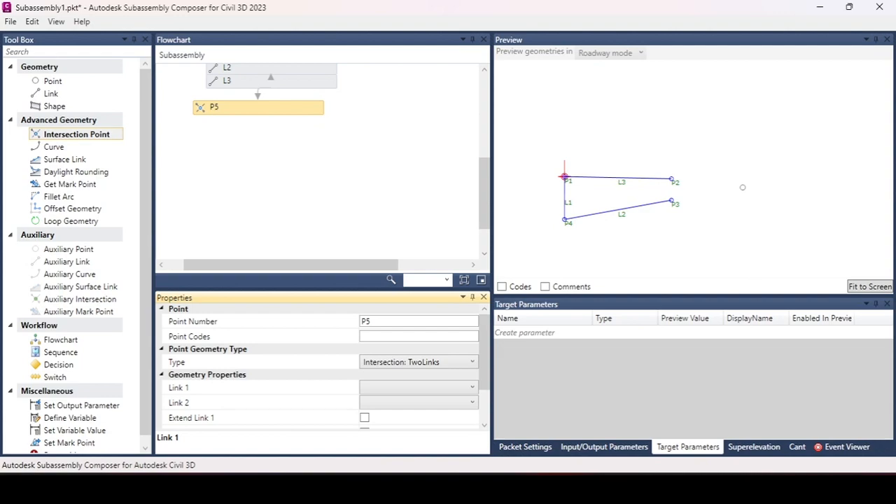
pyautogui.click(406, 387)
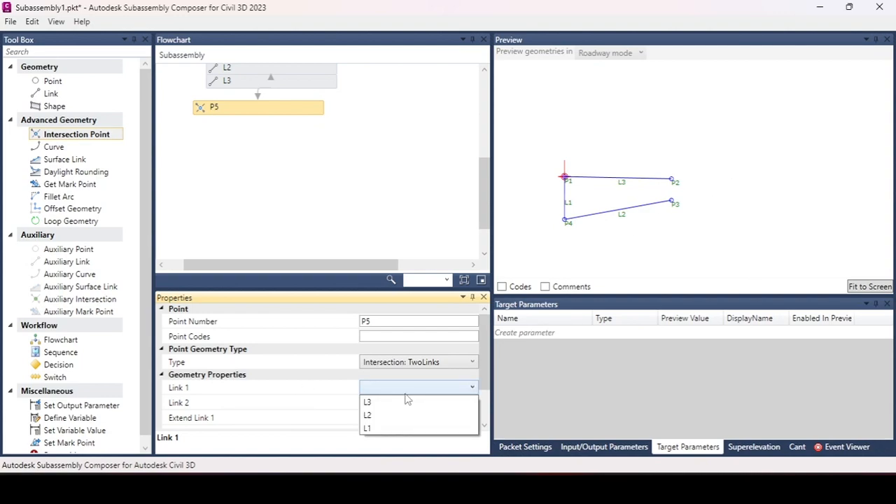
pyautogui.click(394, 403)
pyautogui.click(380, 406)
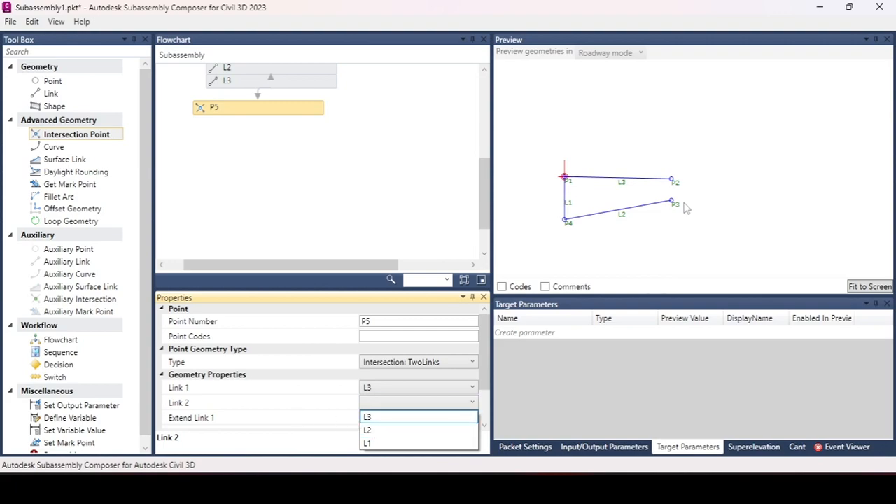
pyautogui.click(401, 431)
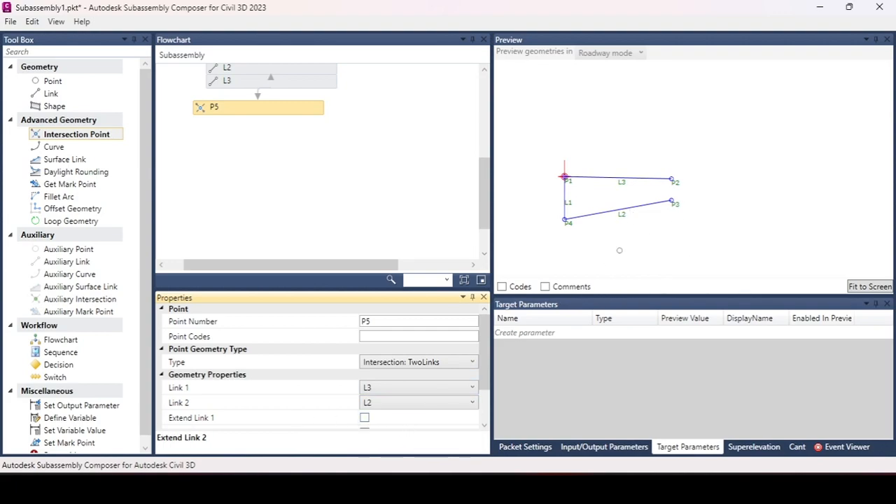
# Enable Extend Link 1 and Extend Link 2 for intersection point P5
pyautogui.scroll(-1, 357, 394)
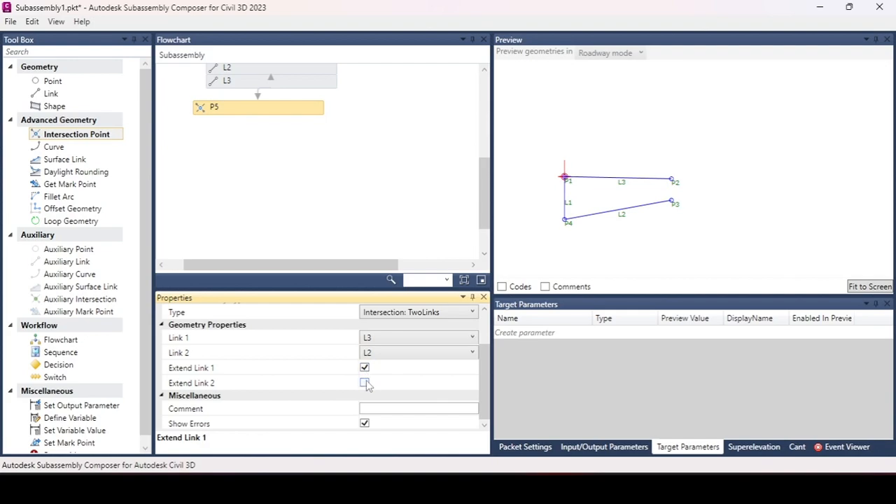
pyautogui.click(365, 384)
pyautogui.scroll(2, 741, 168)
pyautogui.scroll(-1, 694, 187)
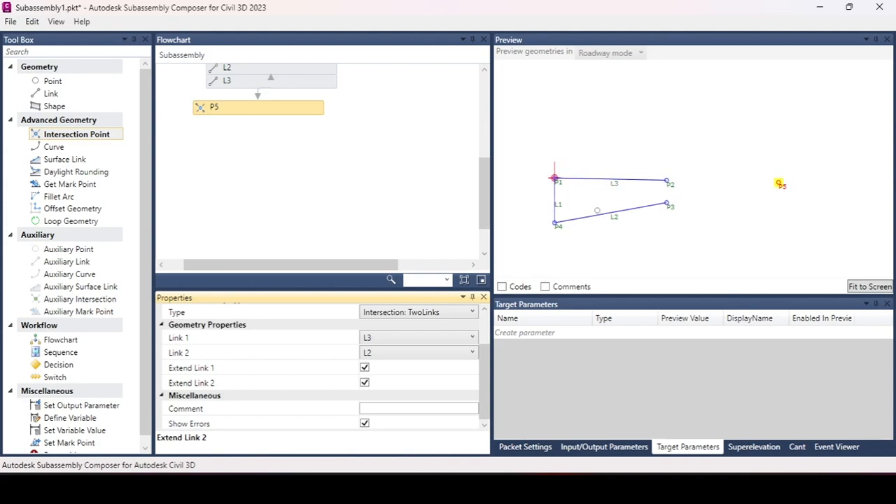
# Add a link below intersection point P5 in Subassembly1.pkt, running from P2 to P5
pyautogui.moveTo(52, 94); pyautogui.dragTo(282, 150)
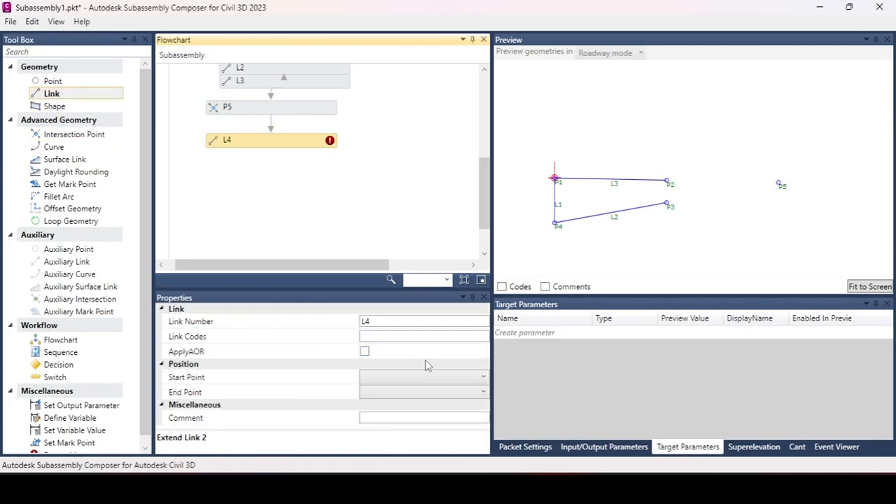
pyautogui.click(394, 382)
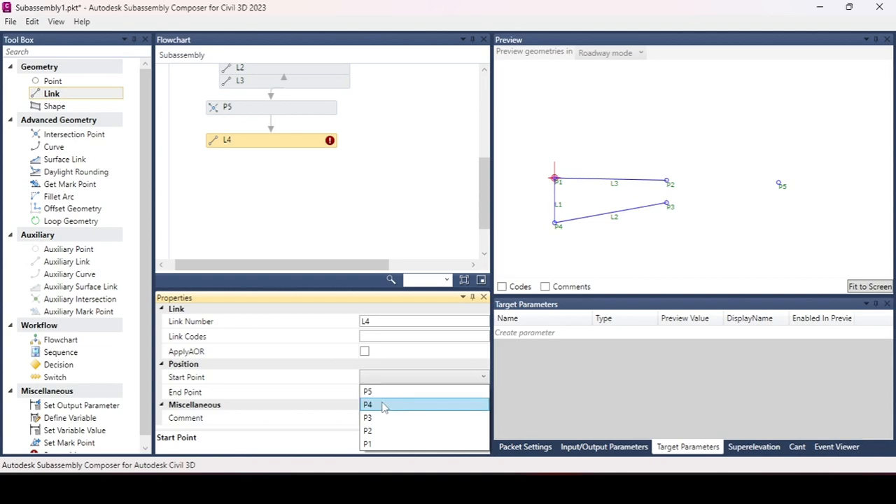
pyautogui.click(381, 430)
pyautogui.click(389, 394)
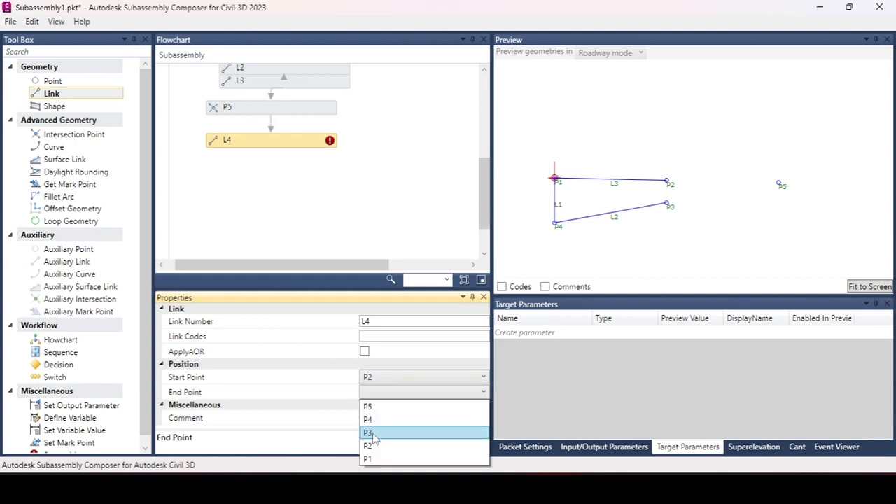
pyautogui.click(378, 408)
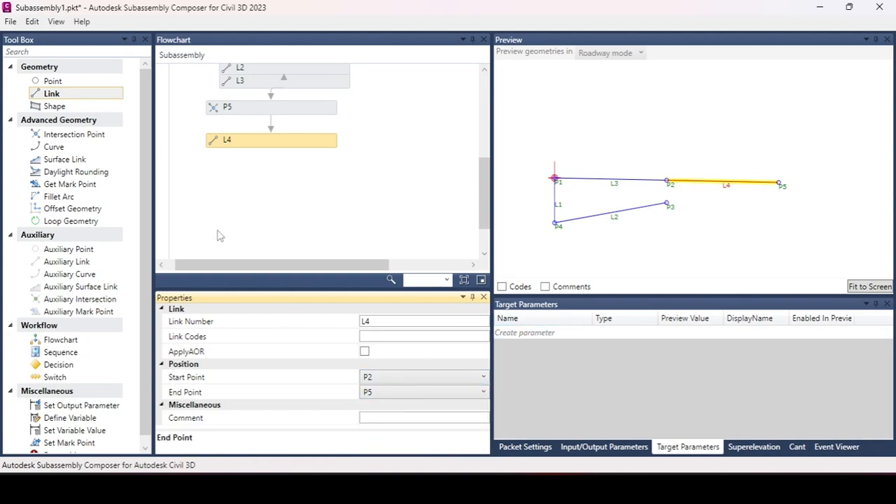
# Add a link below L4 in the flowchart, with start point P3 and end point P5
pyautogui.moveTo(54, 96); pyautogui.dragTo(273, 187)
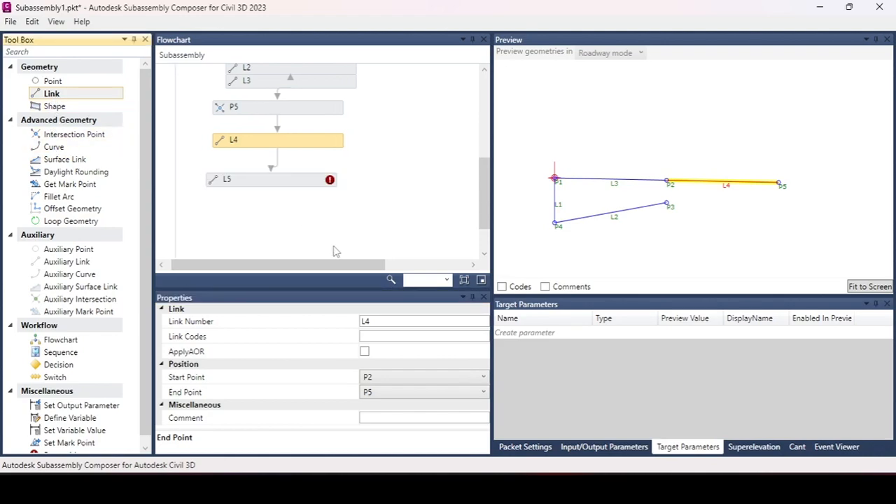
pyautogui.click(394, 375)
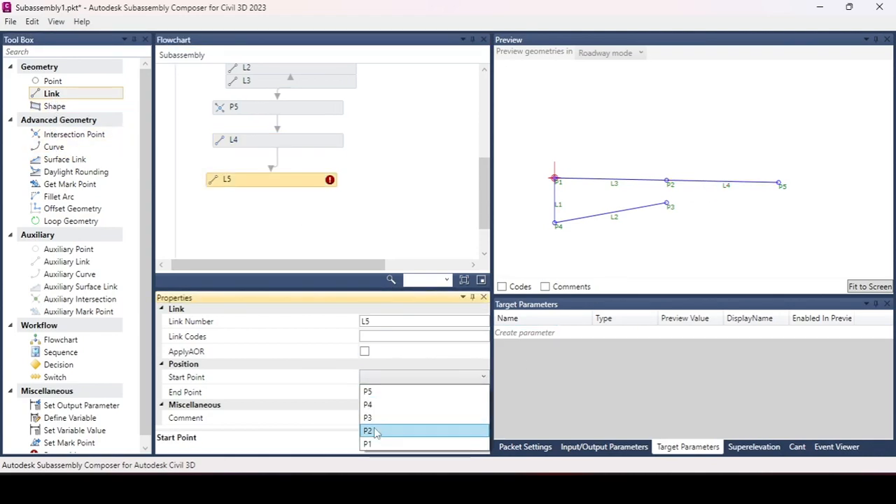
pyautogui.click(370, 417)
pyautogui.click(391, 395)
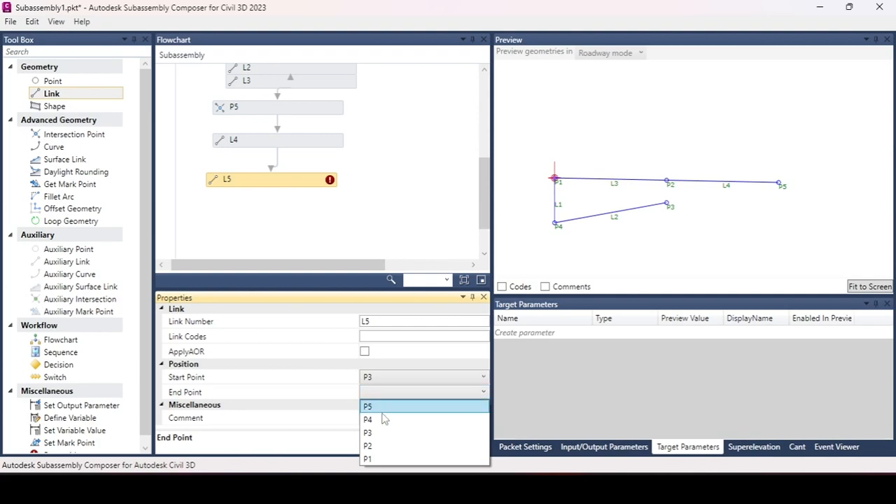
pyautogui.click(377, 414)
pyautogui.scroll(2, 731, 209)
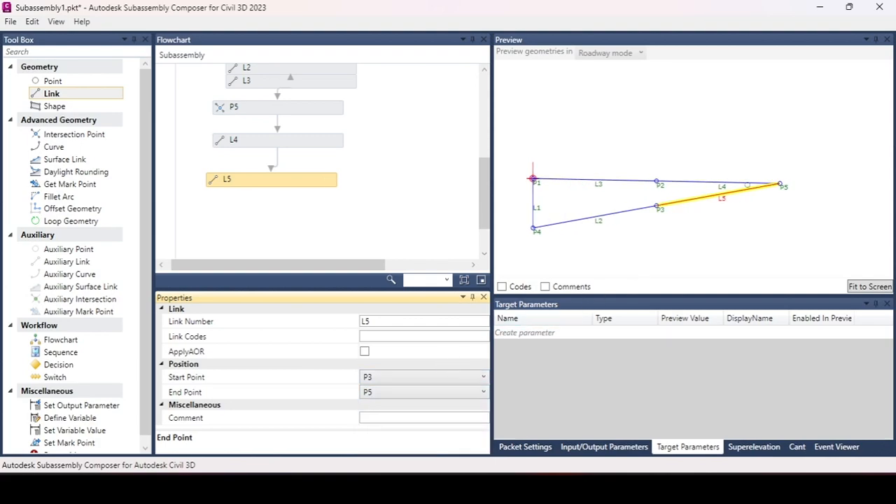
pyautogui.click(731, 210)
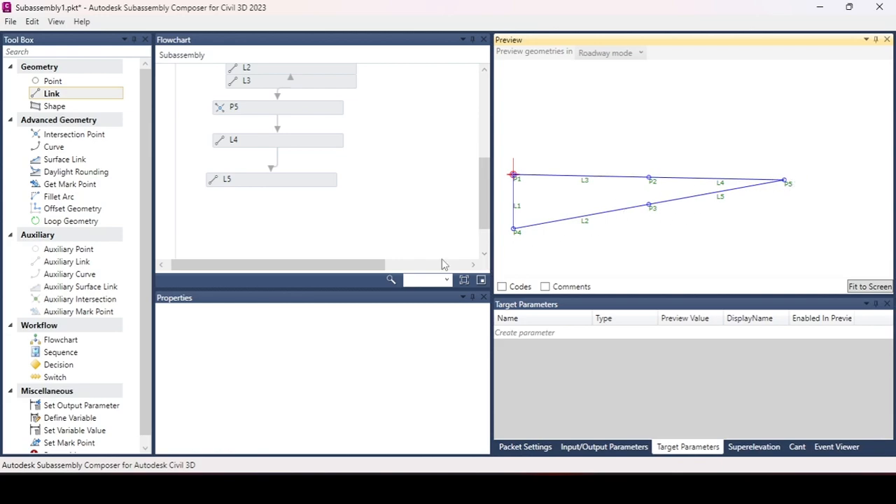
pyautogui.scroll(-1, 662, 189)
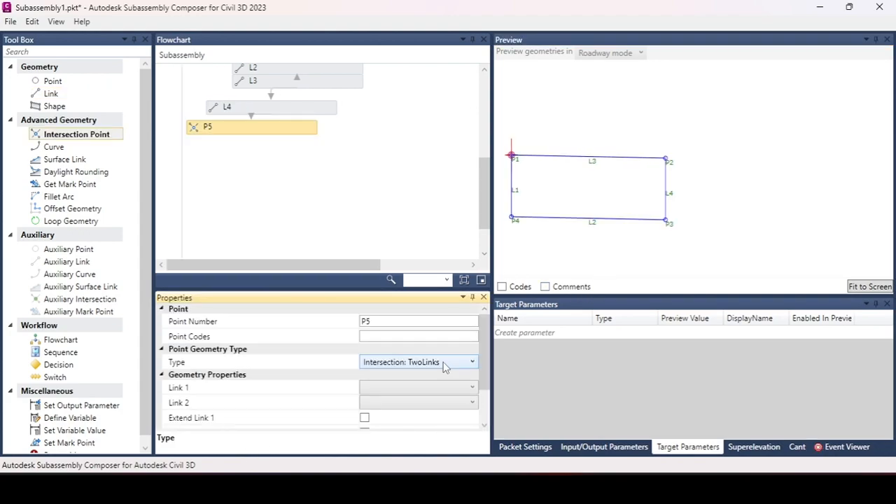
# Change intersection point P5 to Intersection: TwoPointsSlope, with P2 as Point 1 and Slope 1 of -5%
pyautogui.click(444, 365)
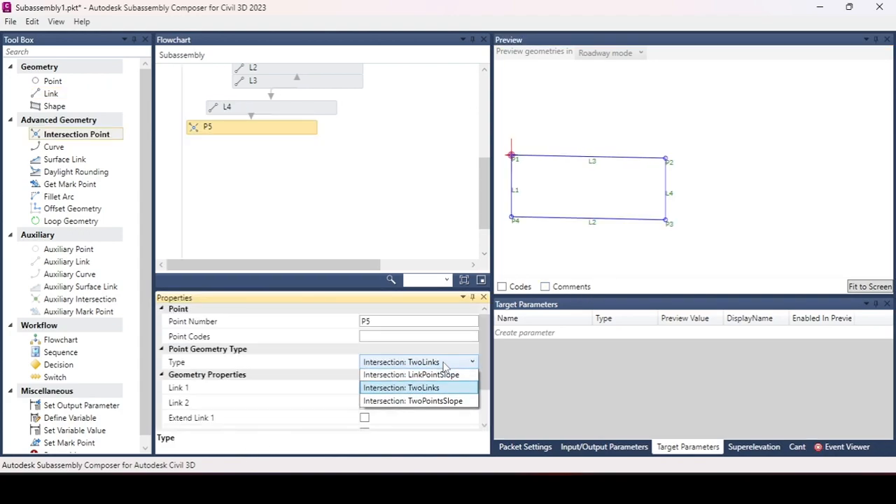
pyautogui.click(435, 405)
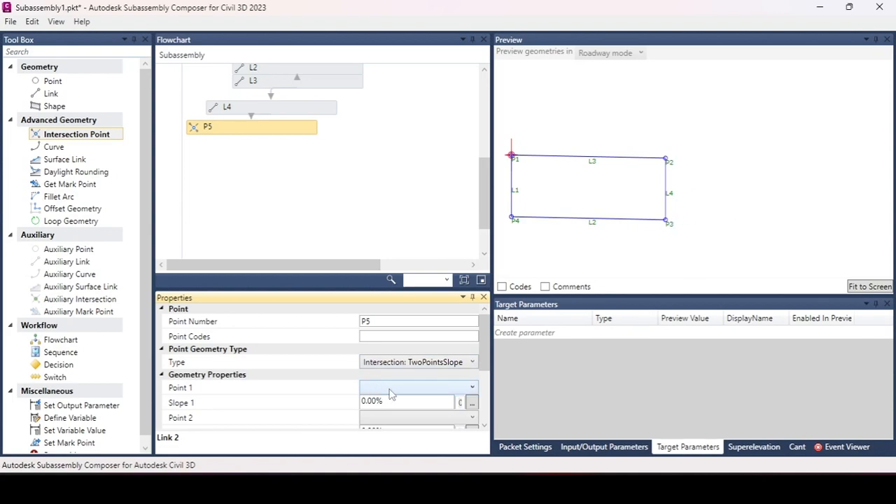
pyautogui.scroll(-2, 485, 371)
pyautogui.scroll(-1, 485, 380)
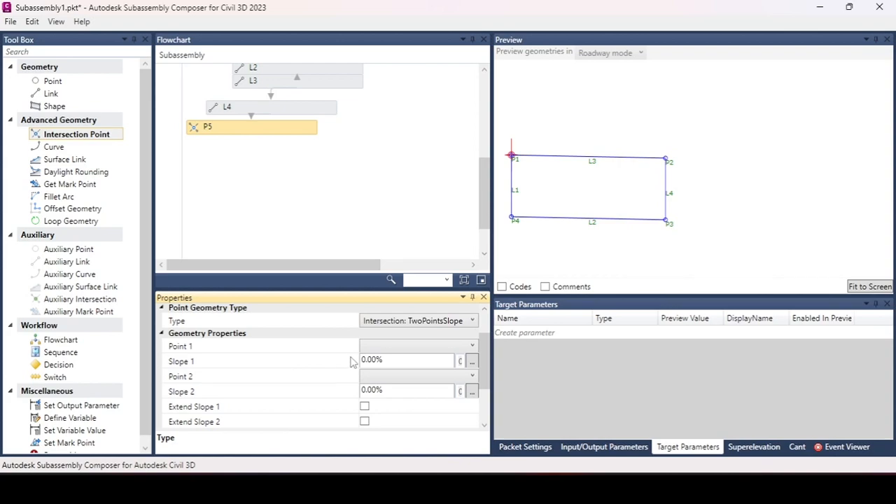
pyautogui.click(412, 347)
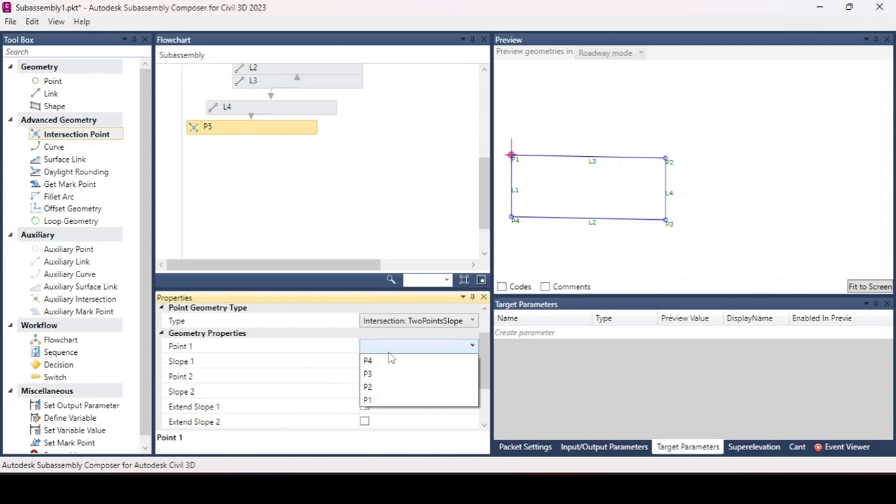
pyautogui.click(378, 387)
pyautogui.click(405, 361)
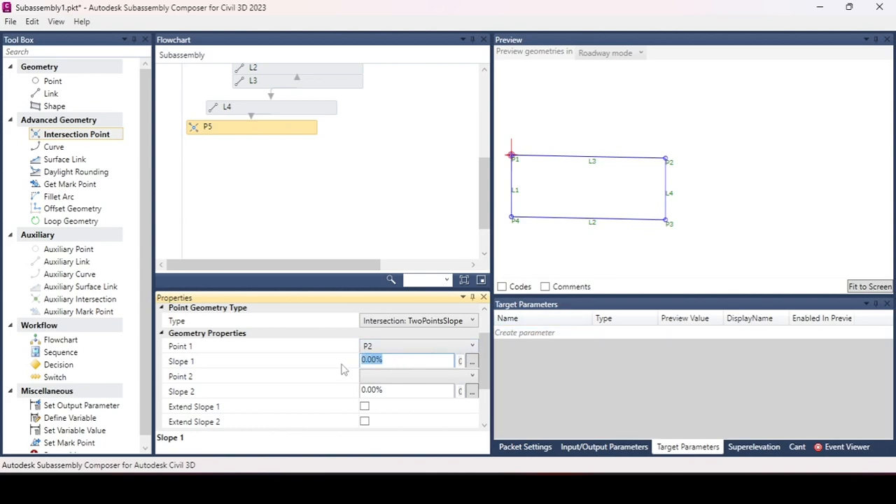
pyautogui.write('-5')
pyautogui.press('Return')
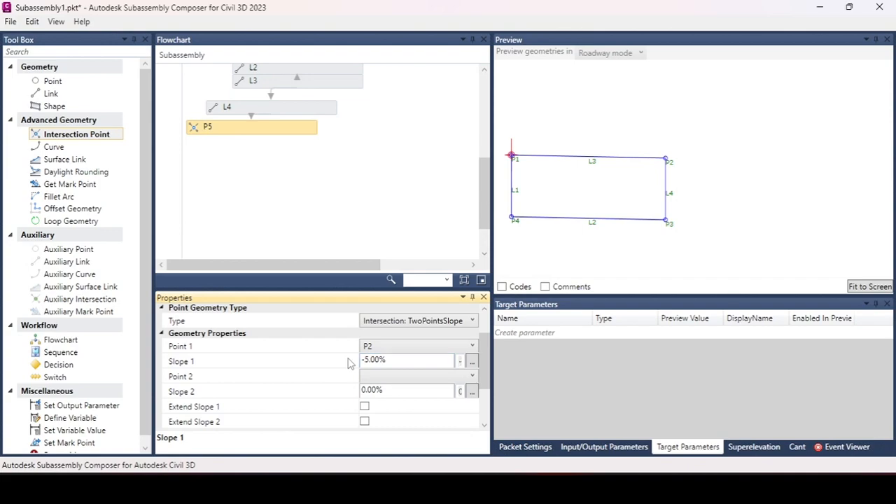
# Use P3 as Point 2 of intersection point P5 and set Slope 2 to 10%
pyautogui.click(392, 383)
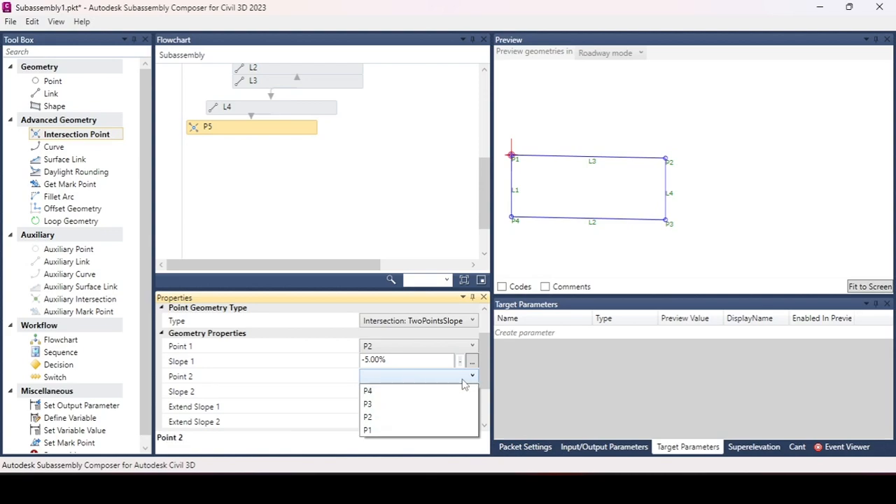
pyautogui.click(388, 407)
pyautogui.click(400, 392)
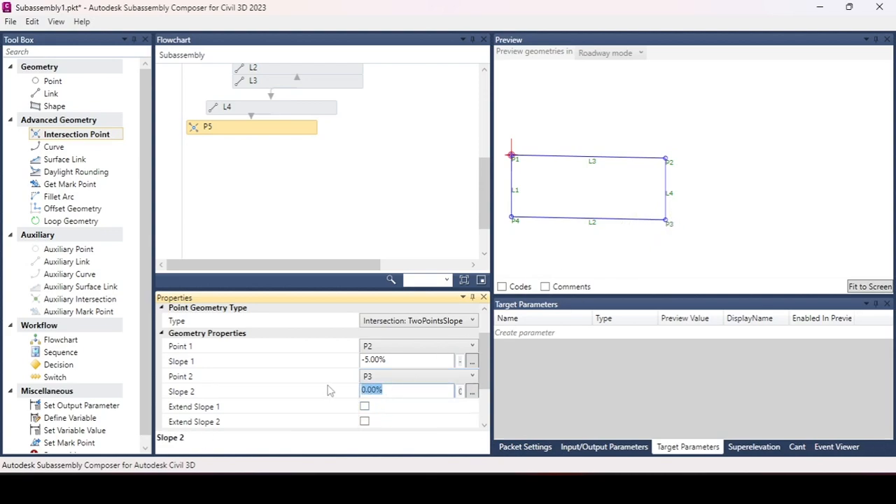
pyautogui.write('-1')
pyautogui.click(460, 393)
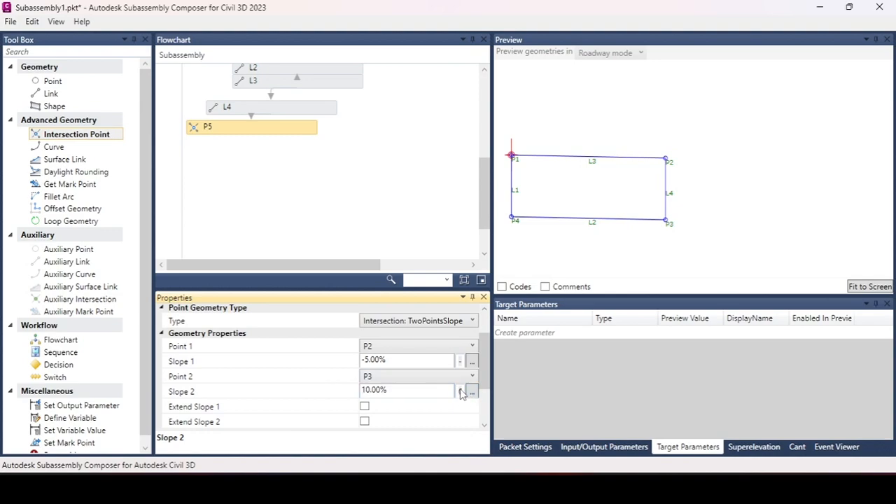
# Enable Extend Slope 1, Extend Slope 2, Reverse Slope 1 and Reverse Slope 2 for P5, and fit the preview to it
pyautogui.scroll(-2, 366, 398)
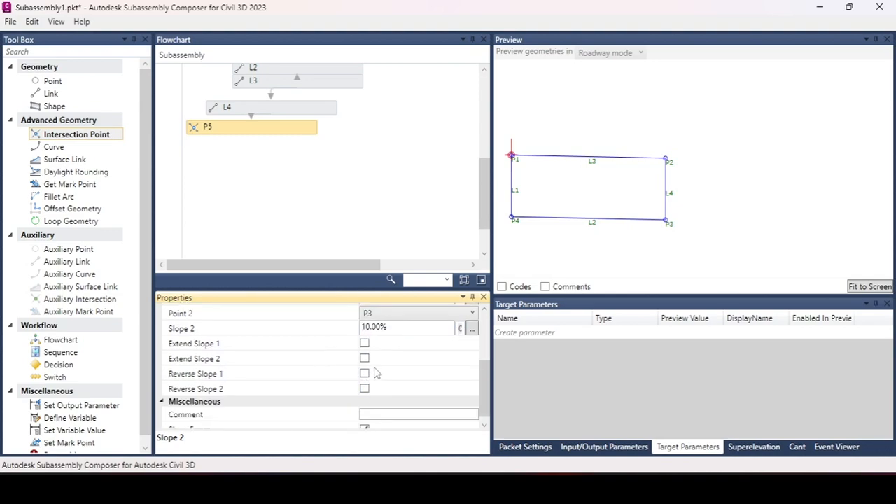
pyautogui.click(365, 345)
pyautogui.click(365, 359)
pyautogui.click(365, 374)
pyautogui.click(365, 389)
pyautogui.click(870, 287)
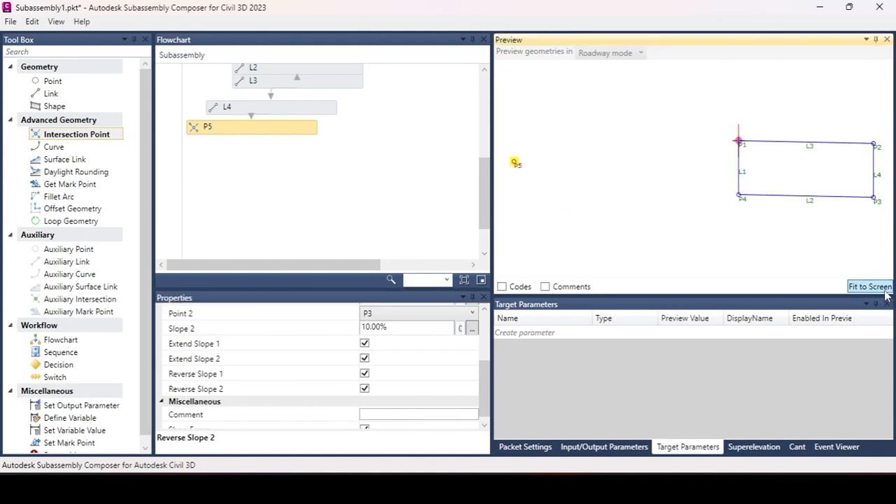
pyautogui.scroll(-1, 640, 166)
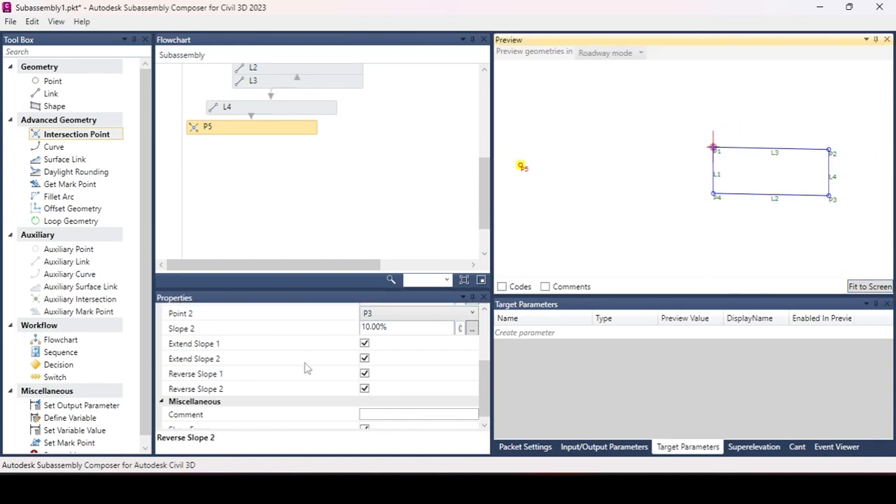
# Disable Reverse Slope 1 and Reverse Slope 2 for P5 and check the point's position in the preview
pyautogui.click(365, 374)
pyautogui.click(364, 389)
pyautogui.scroll(-3, 767, 209)
pyautogui.moveTo(844, 198); pyautogui.dragTo(715, 188, button='middle')
pyautogui.scroll(-1, 714, 187)
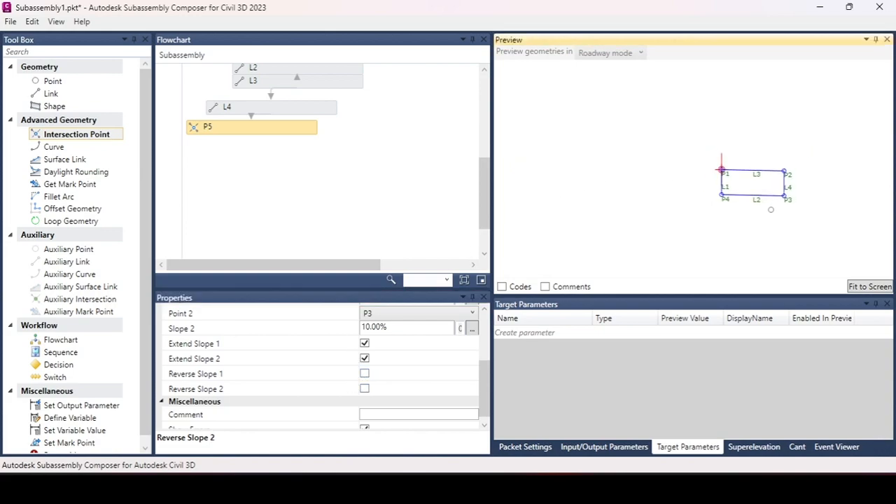
pyautogui.scroll(2, 736, 178)
pyautogui.scroll(2, 820, 168)
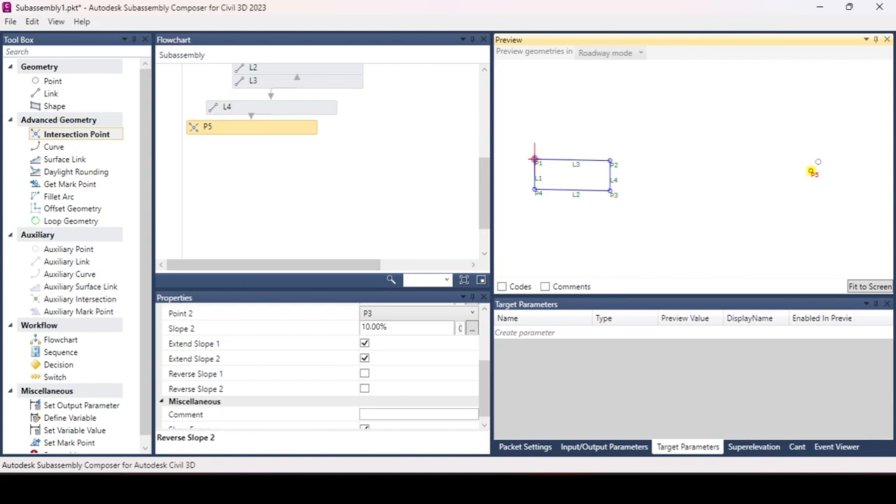
pyautogui.scroll(3, 414, 347)
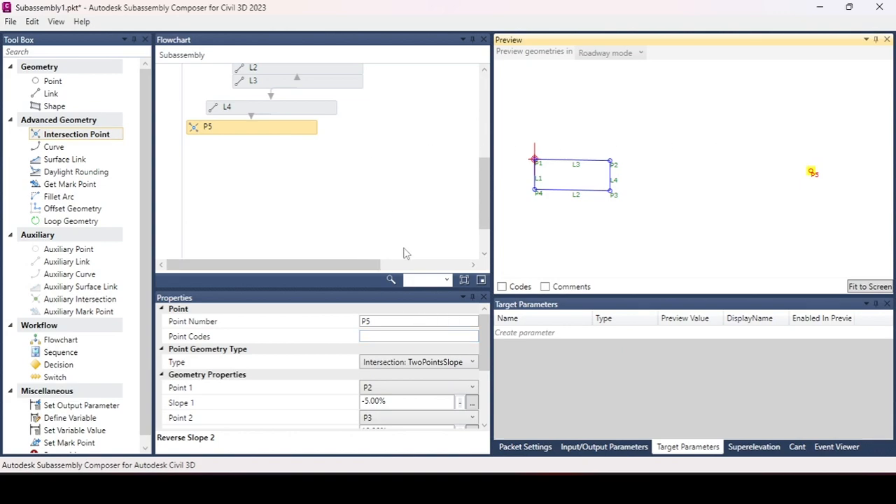
# Delete intersection point P5 and add a curve below L4 with creation type Arc: General
pyautogui.press('Delete')
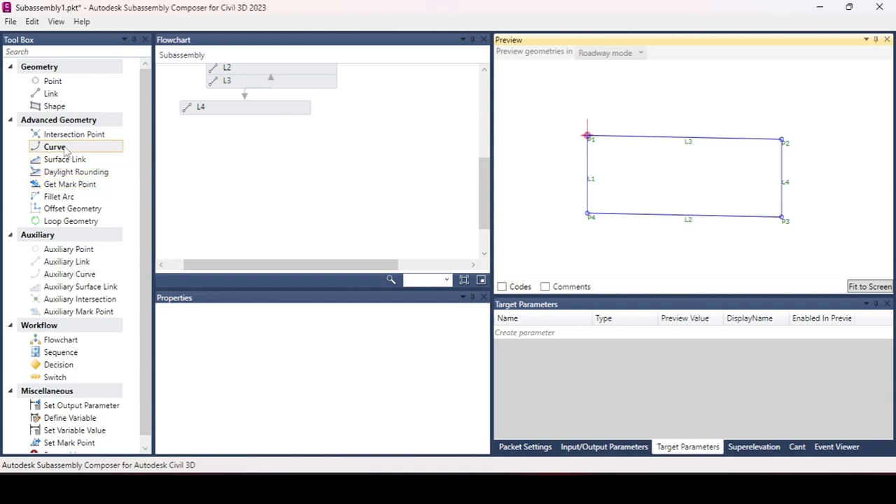
pyautogui.moveTo(63, 148); pyautogui.dragTo(312, 159)
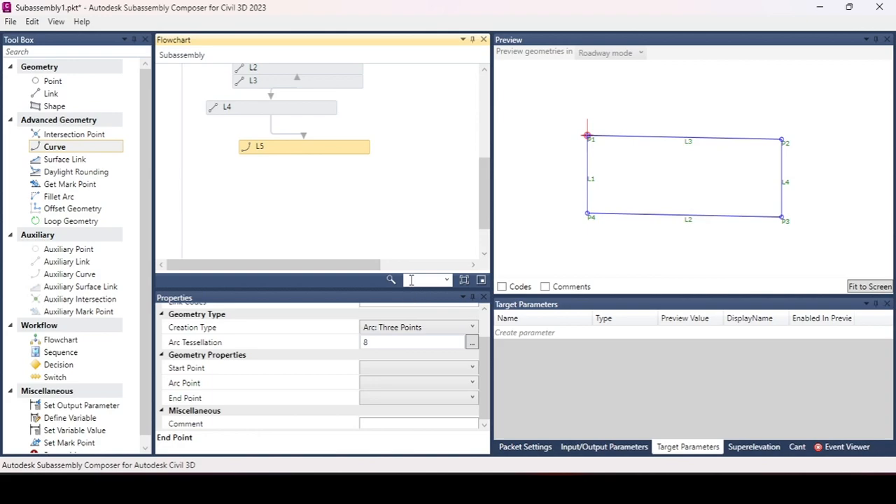
pyautogui.scroll(2, 435, 322)
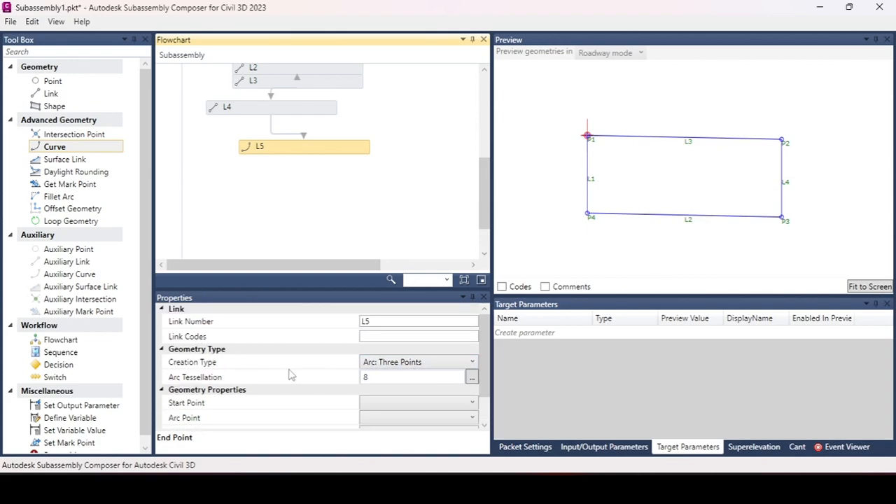
pyautogui.click(424, 364)
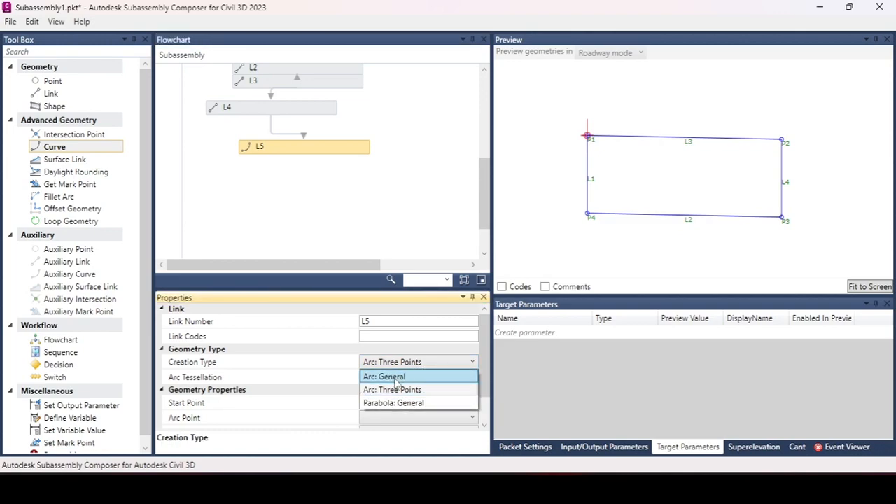
pyautogui.click(397, 380)
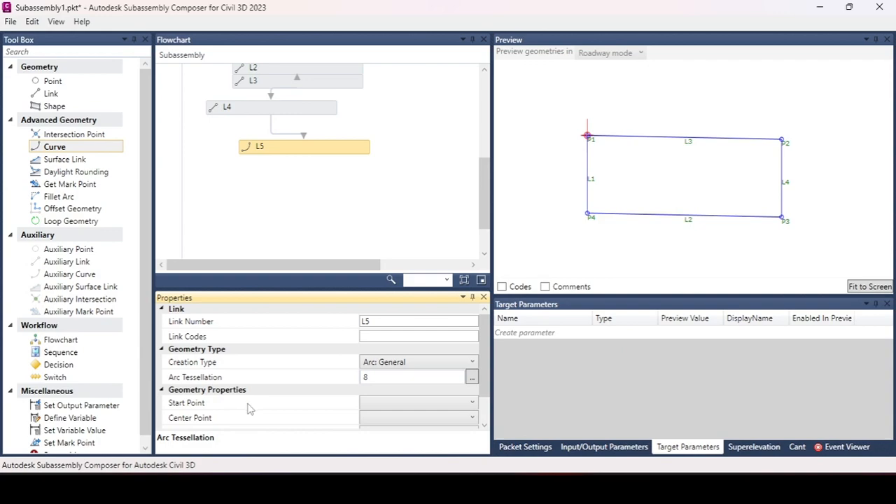
# Define the arc L5 with start point P2, center point P3 and end point P2
pyautogui.click(429, 412)
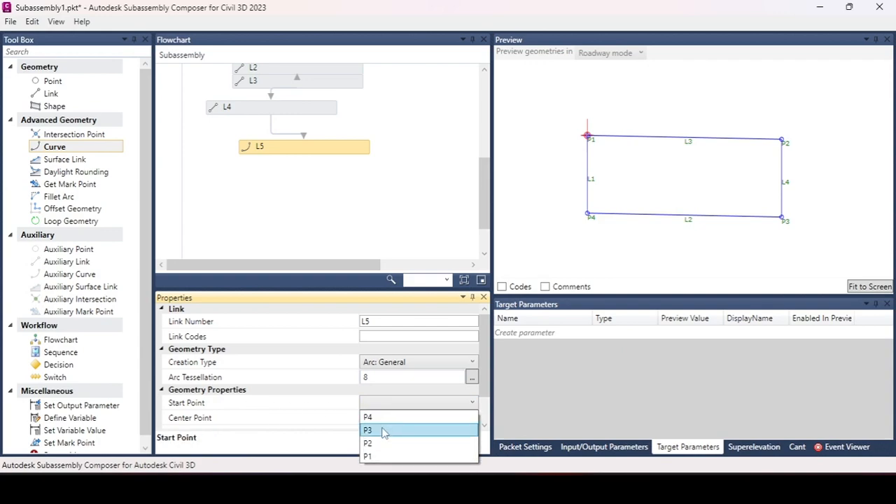
pyautogui.click(378, 446)
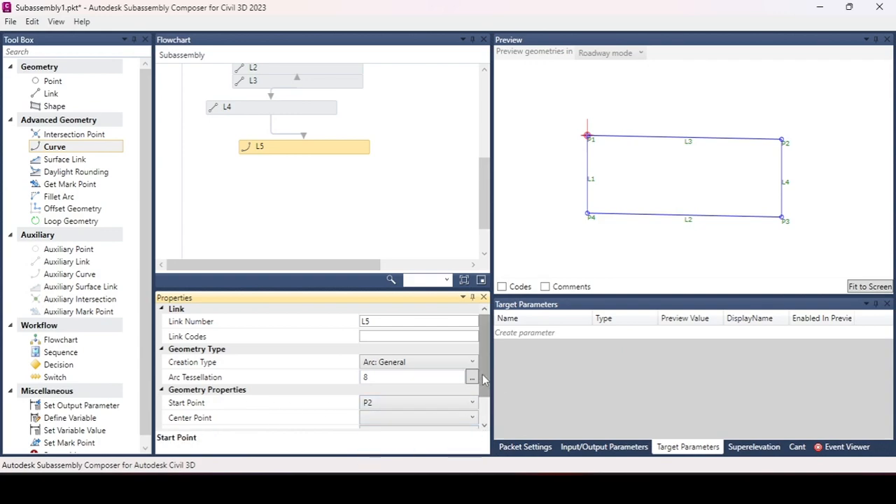
pyautogui.scroll(-1, 482, 406)
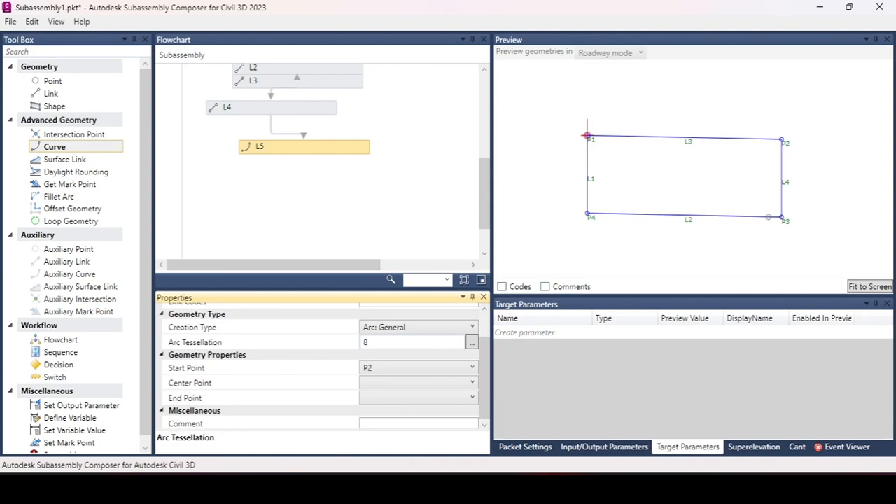
pyautogui.click(431, 385)
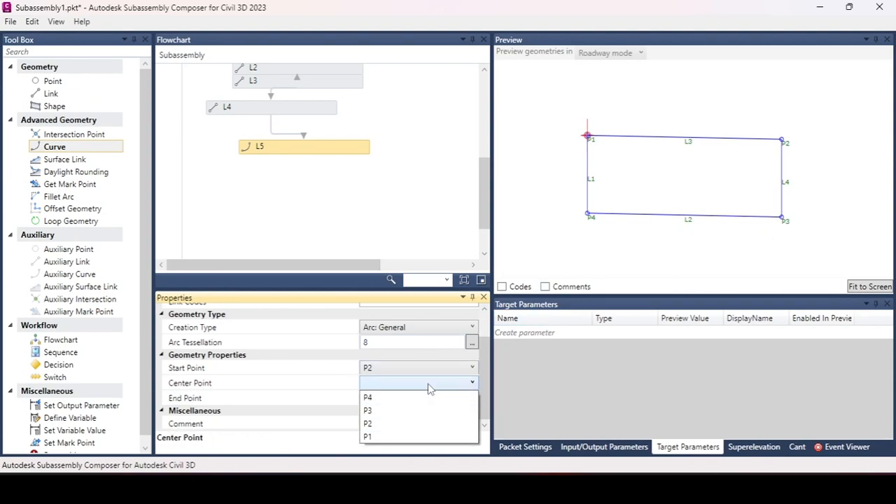
pyautogui.click(387, 414)
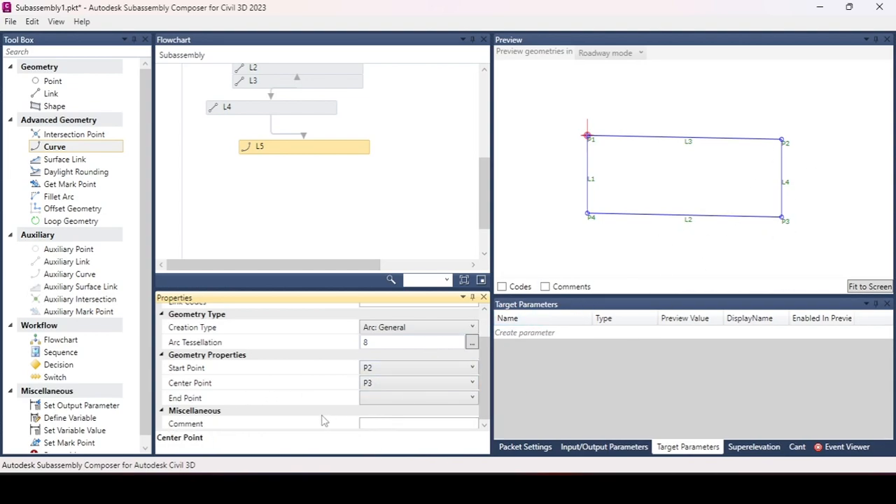
pyautogui.click(379, 399)
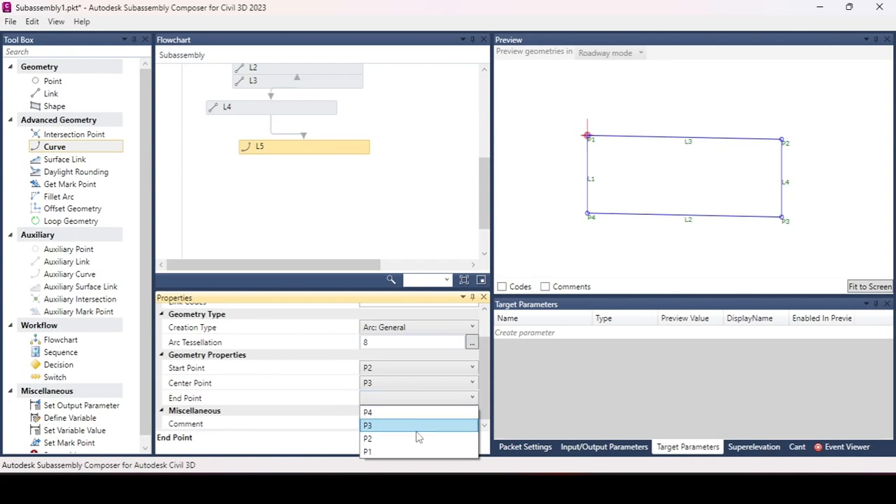
pyautogui.click(384, 439)
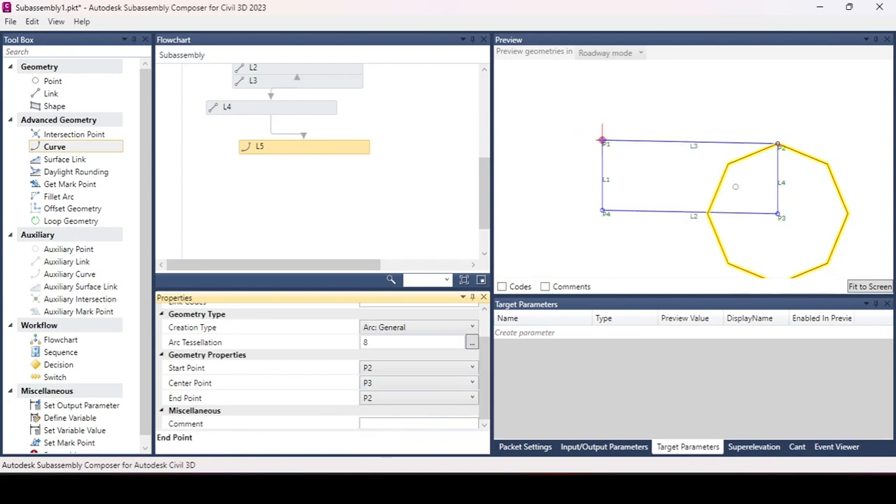
pyautogui.moveTo(736, 187); pyautogui.dragTo(663, 147, button='middle')
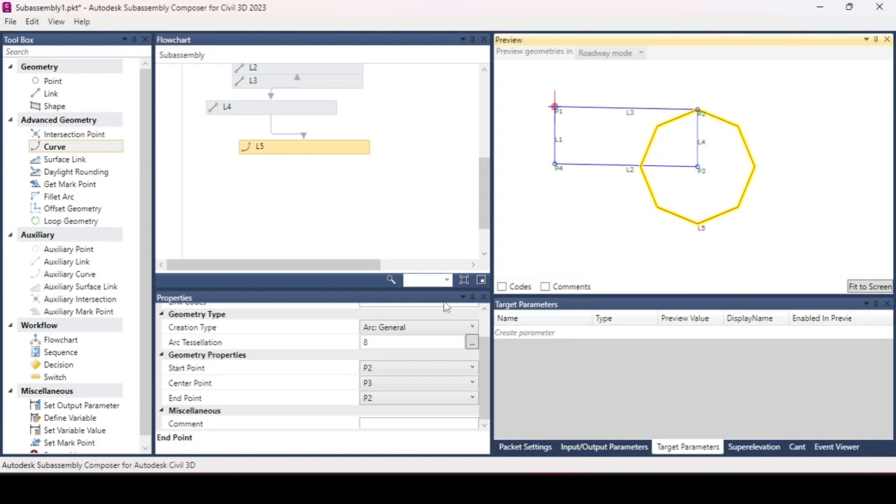
pyautogui.scroll(2, 445, 385)
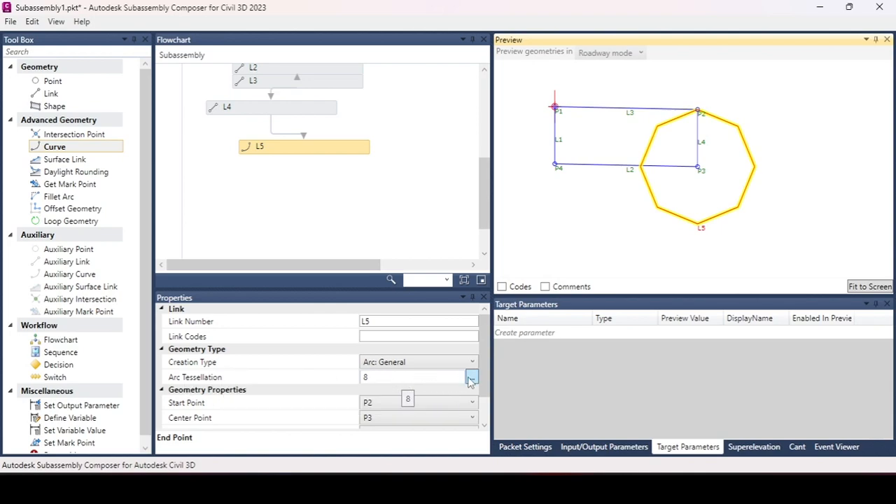
# Set the arc tessellation of curve L5 to 20
pyautogui.click(437, 382)
pyautogui.moveTo(430, 379); pyautogui.dragTo(331, 374)
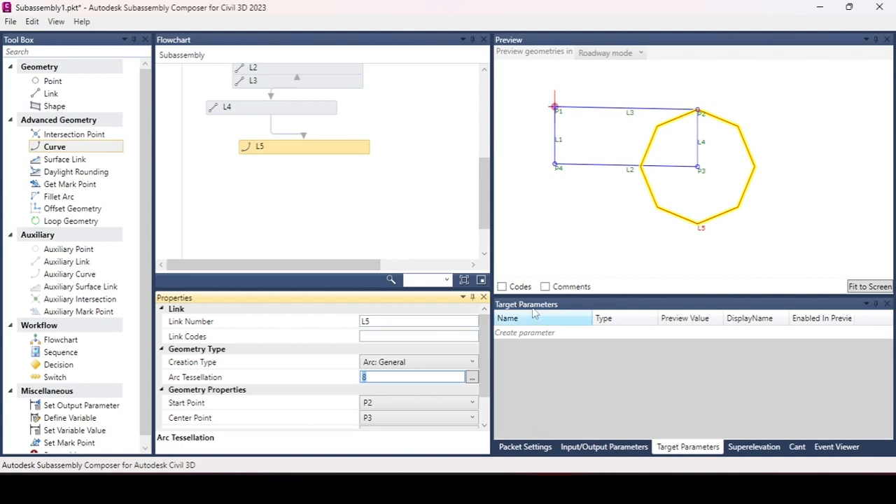
pyautogui.write('20')
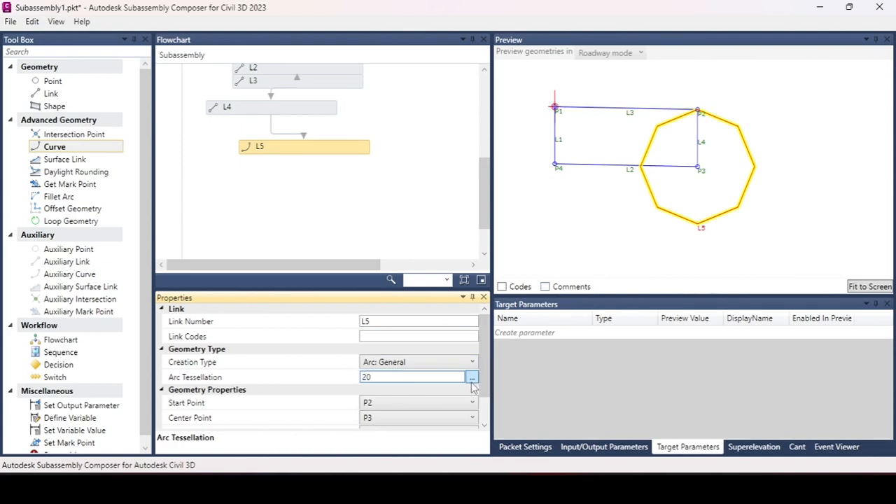
pyautogui.press('Return')
pyautogui.click(393, 379)
pyautogui.moveTo(381, 378); pyautogui.dragTo(353, 382)
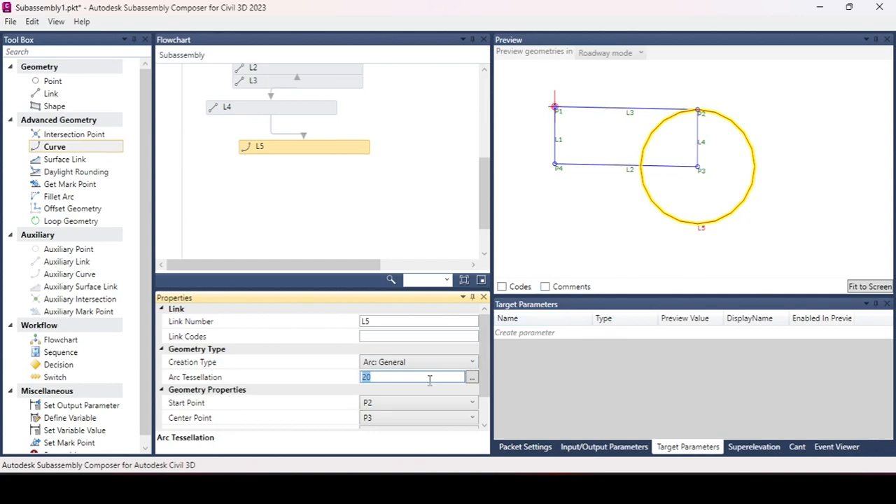
pyautogui.click(349, 219)
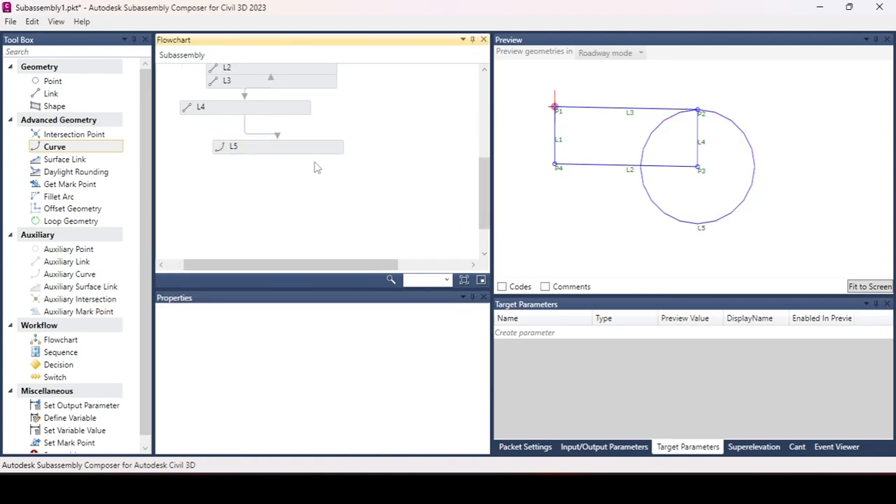
# Change L5's creation type to Arc: Three Points, with start point P2, arc point P3 and end point P4
pyautogui.click(300, 152)
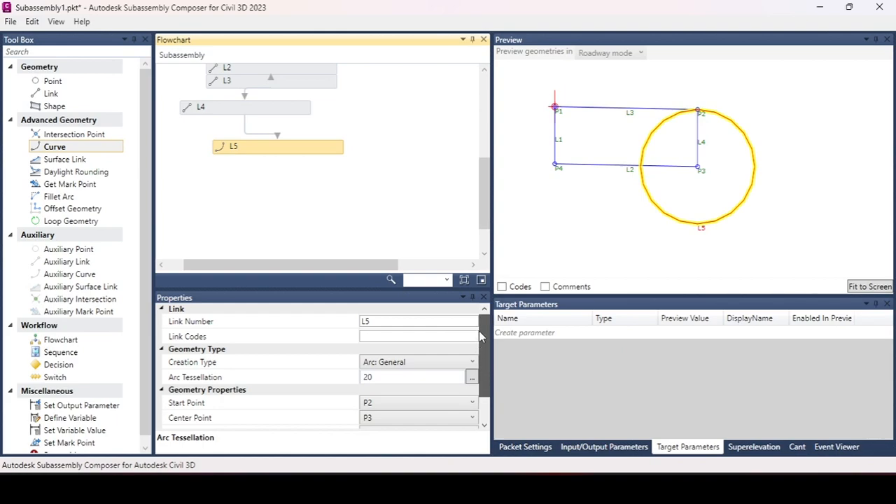
pyautogui.click(431, 363)
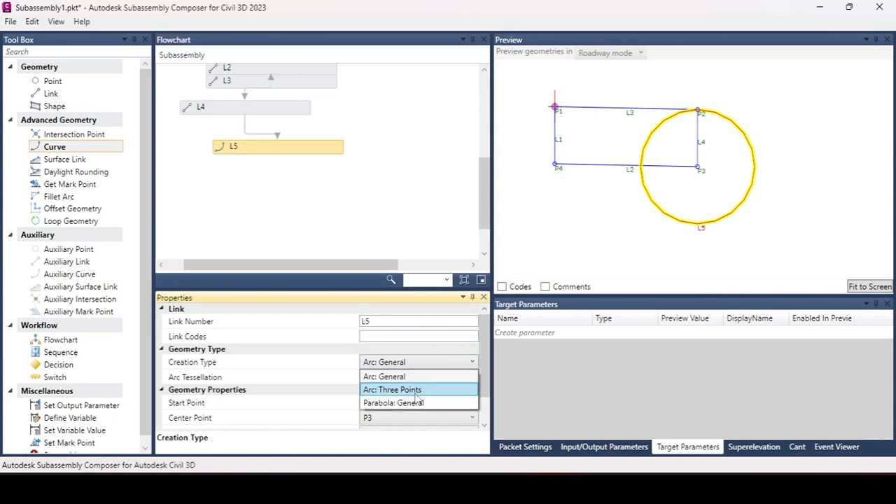
pyautogui.click(416, 394)
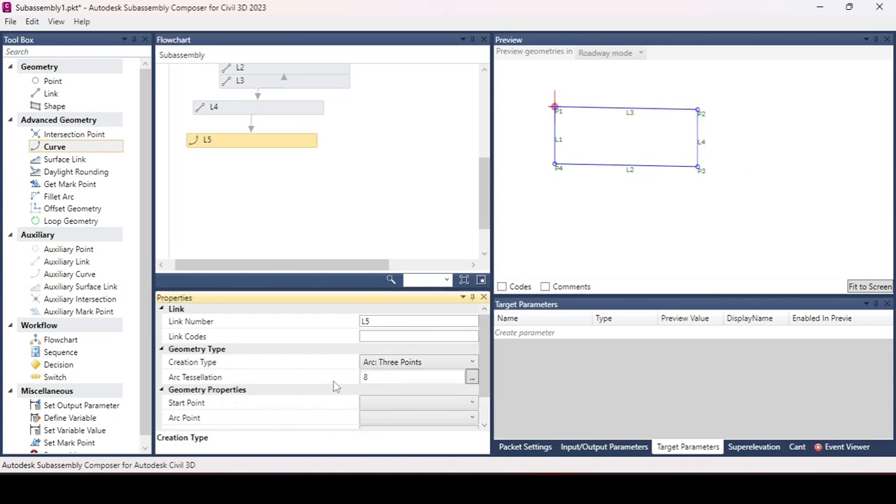
pyautogui.click(438, 404)
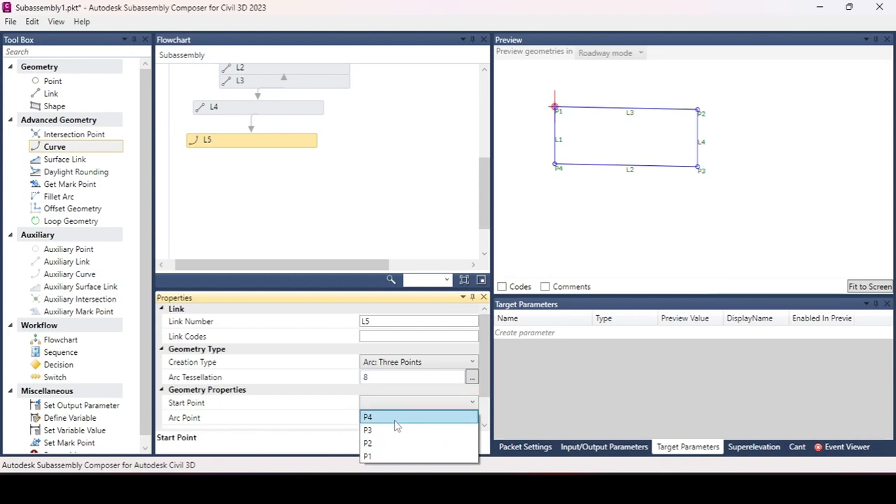
pyautogui.click(383, 443)
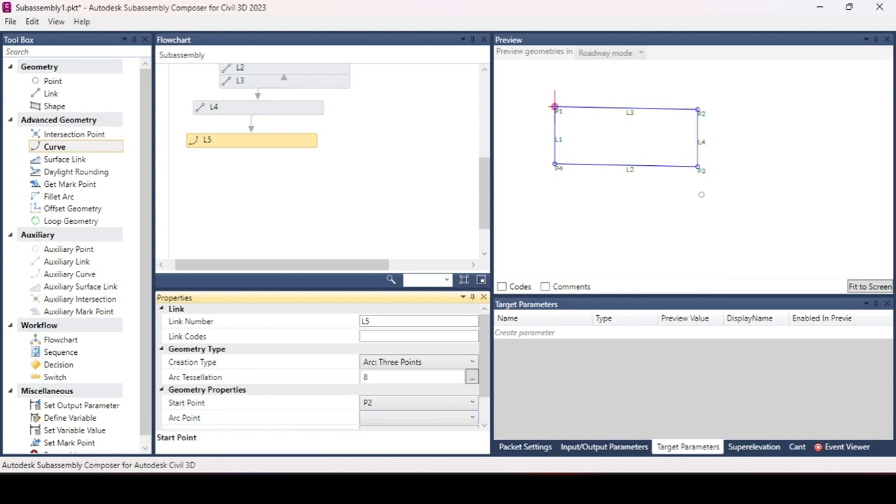
pyautogui.scroll(-1, 442, 384)
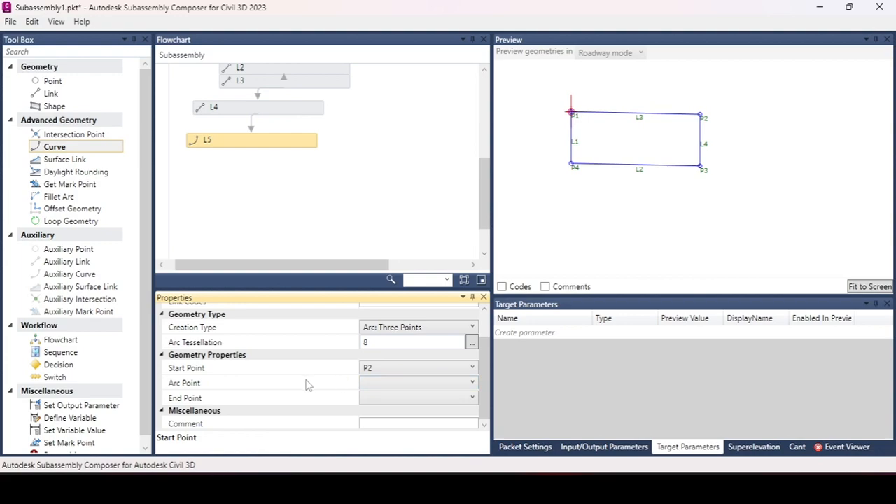
pyautogui.click(434, 385)
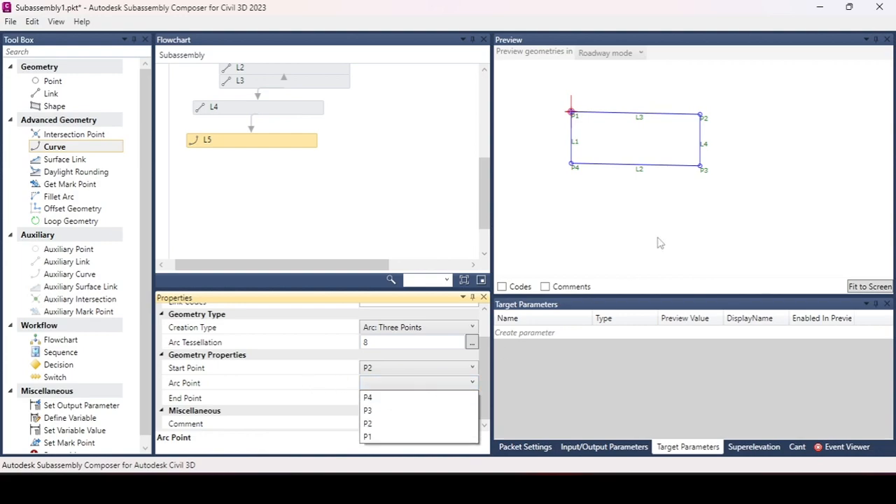
pyautogui.click(369, 410)
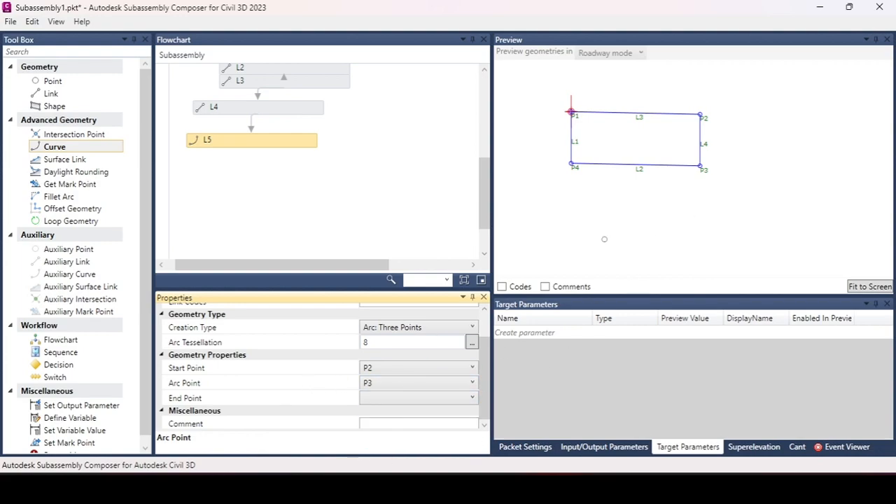
pyautogui.click(386, 398)
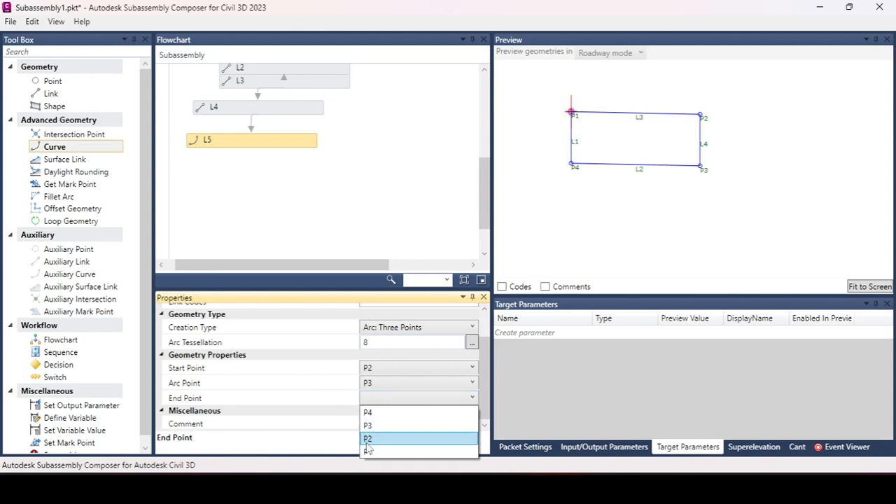
pyautogui.click(373, 410)
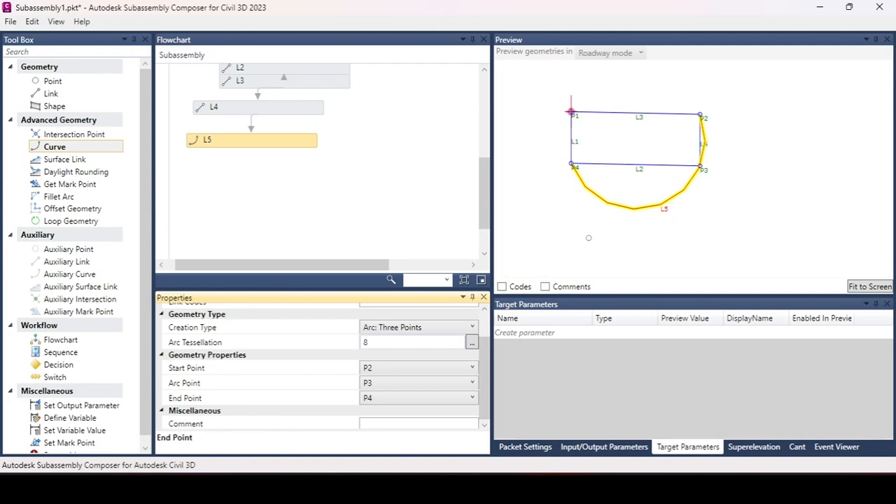
# Set the arc tessellation of the three-point arc L5 to 30
pyautogui.click(397, 342)
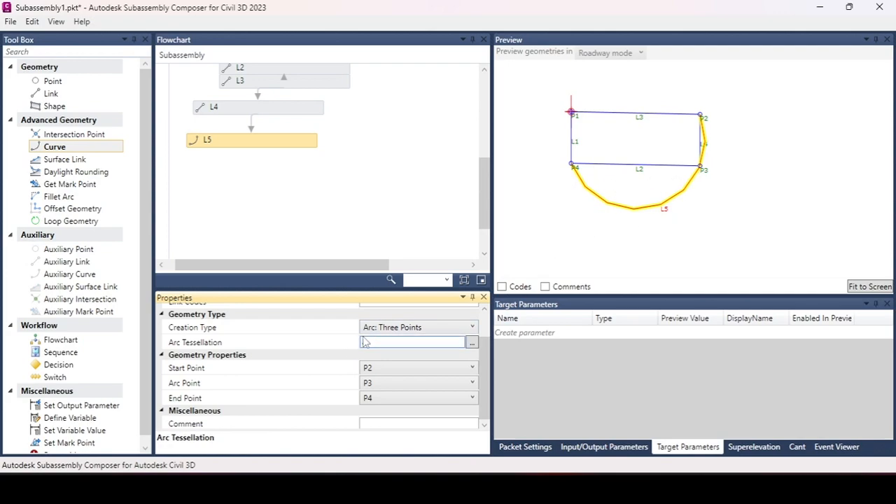
pyautogui.write('30')
pyautogui.press('Return')
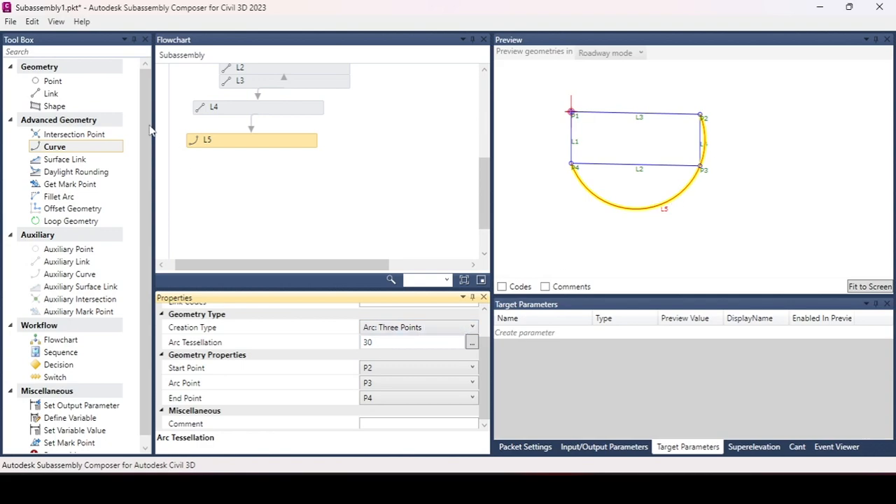
# Change L5's creation type to Parabola: General, with end point P3 and a mid-ordinate distance of 10
pyautogui.click(196, 148)
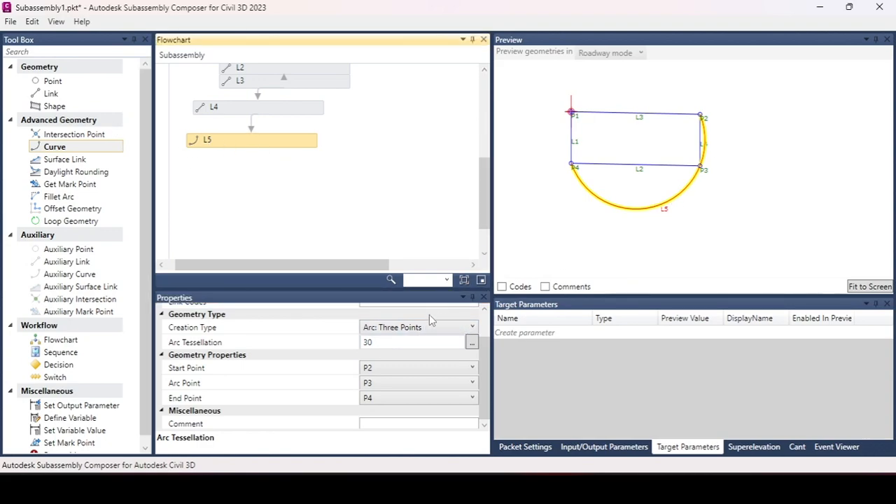
pyautogui.click(451, 329)
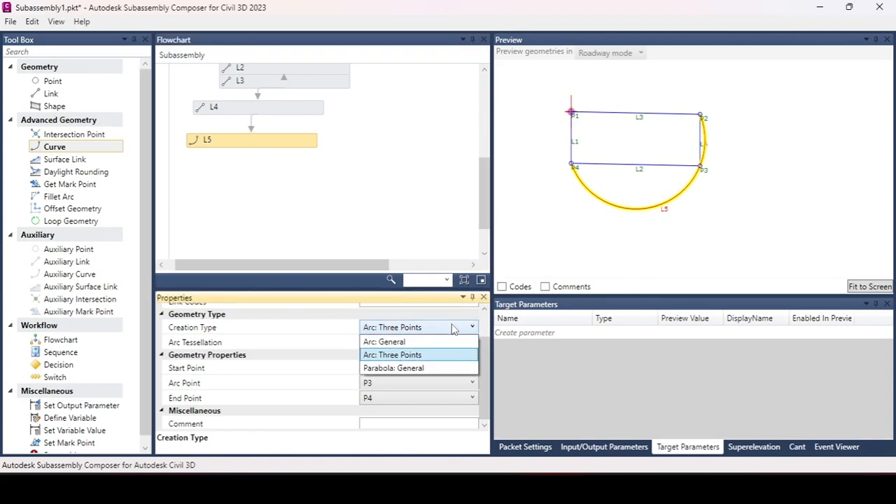
pyautogui.click(428, 368)
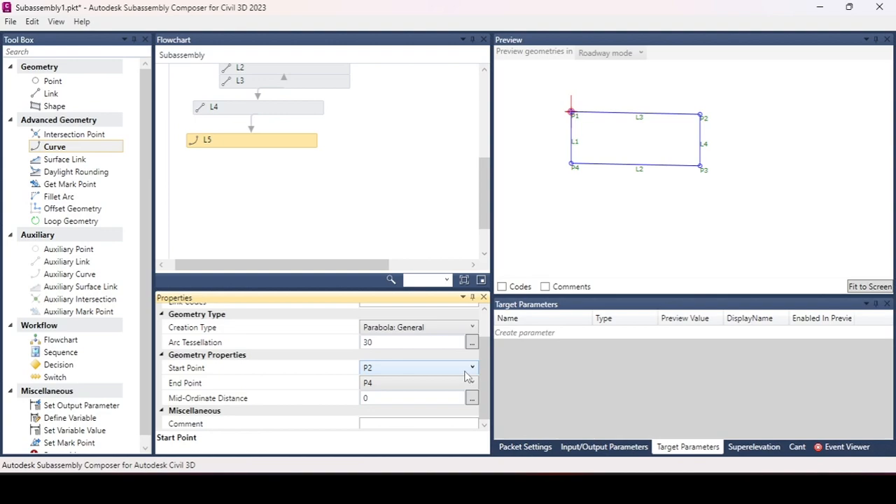
pyautogui.click(439, 383)
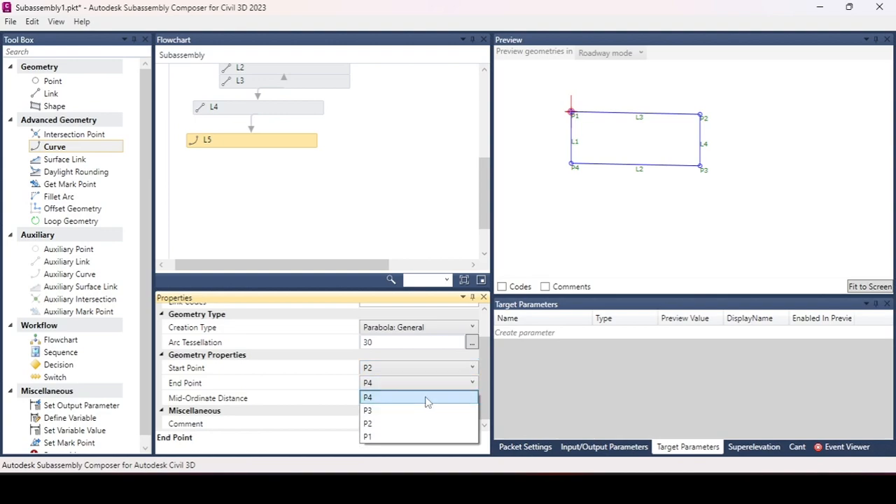
pyautogui.click(376, 413)
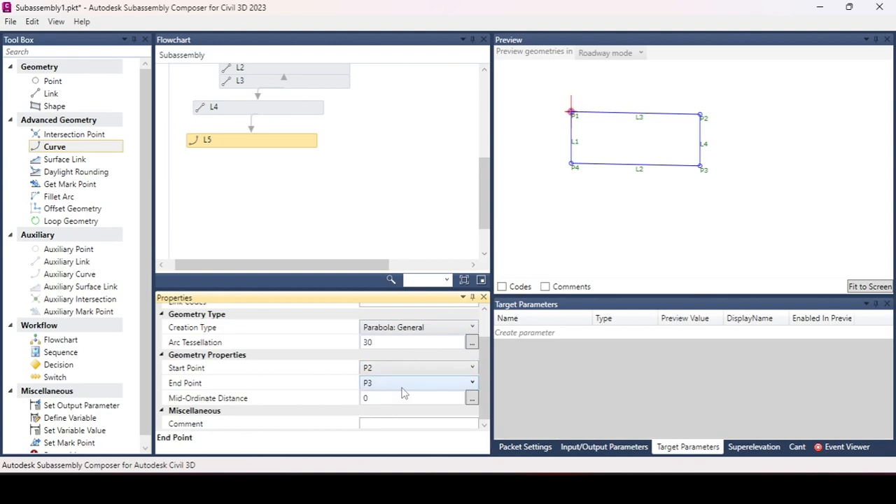
pyautogui.click(378, 398)
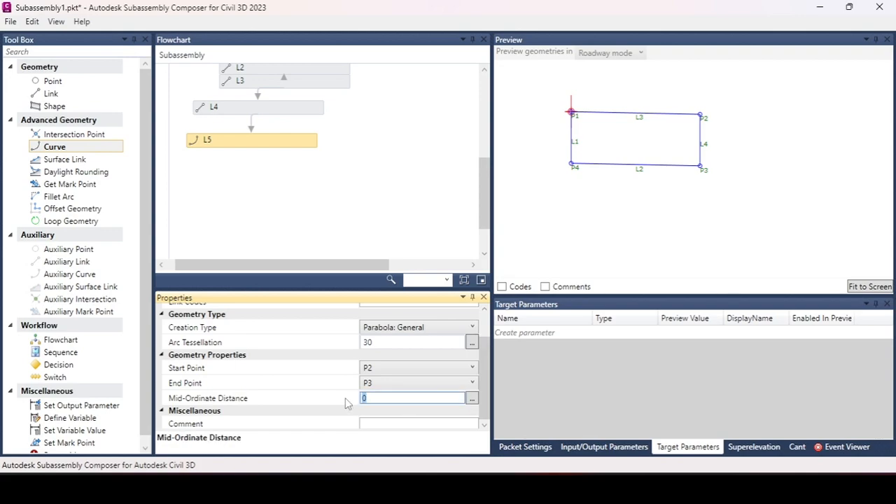
pyautogui.write('10')
pyautogui.press('Return')
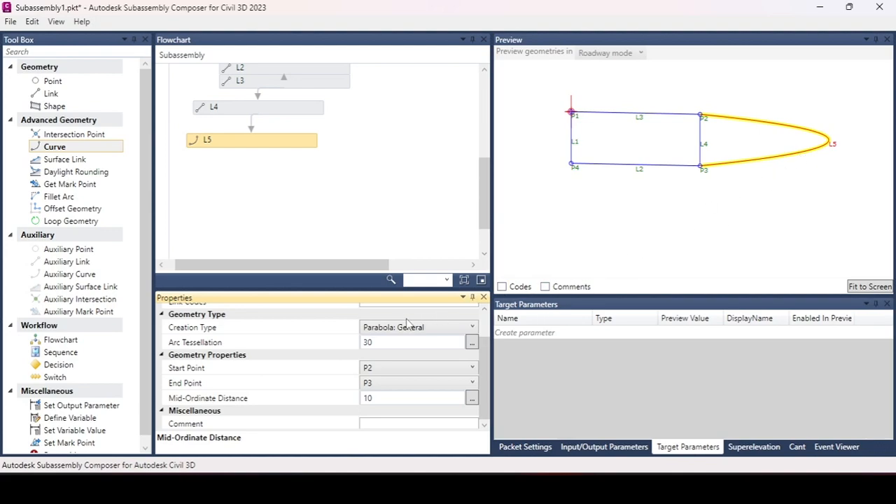
# Try arc tessellation values of 2, 3 and 4 on parabola L5, and delete the curve
pyautogui.click(390, 343)
pyautogui.moveTo(390, 343); pyautogui.dragTo(356, 346)
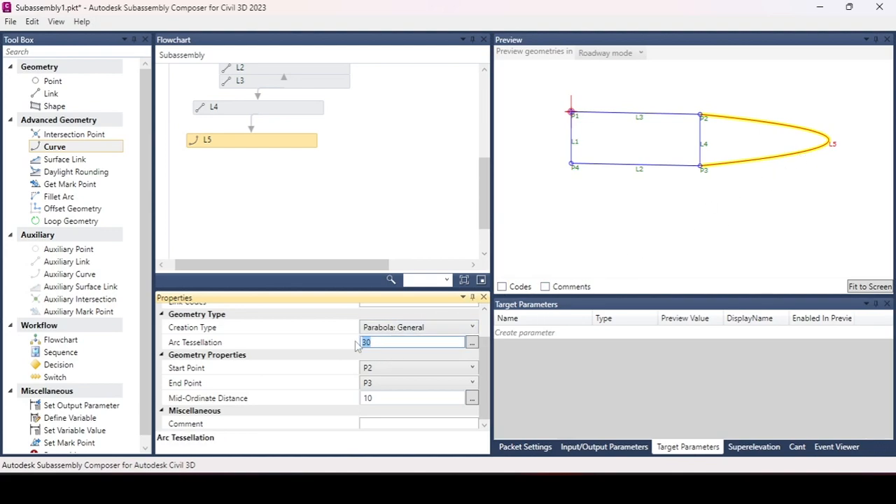
pyautogui.write('2')
pyautogui.press('Return')
pyautogui.moveTo(389, 348); pyautogui.dragTo(344, 347)
pyautogui.write('3')
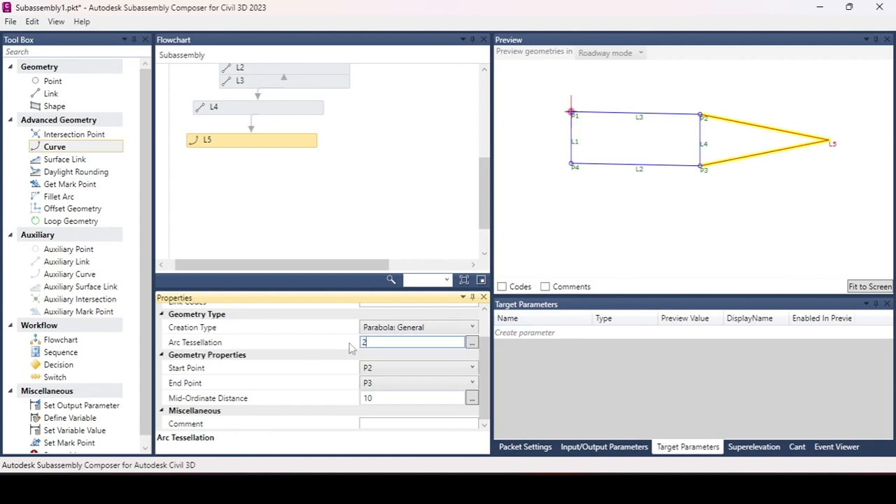
pyautogui.press('Return')
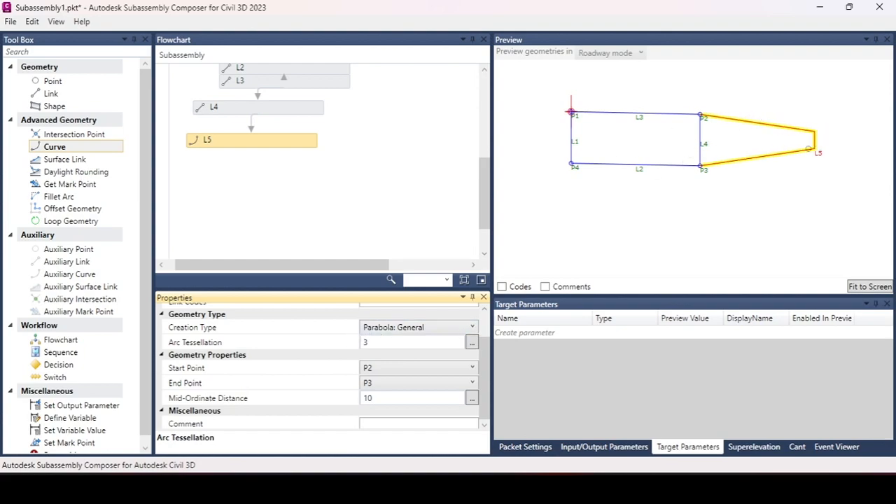
pyautogui.click(387, 344)
pyautogui.moveTo(386, 344); pyautogui.dragTo(350, 348)
pyautogui.write('4')
pyautogui.press('Return')
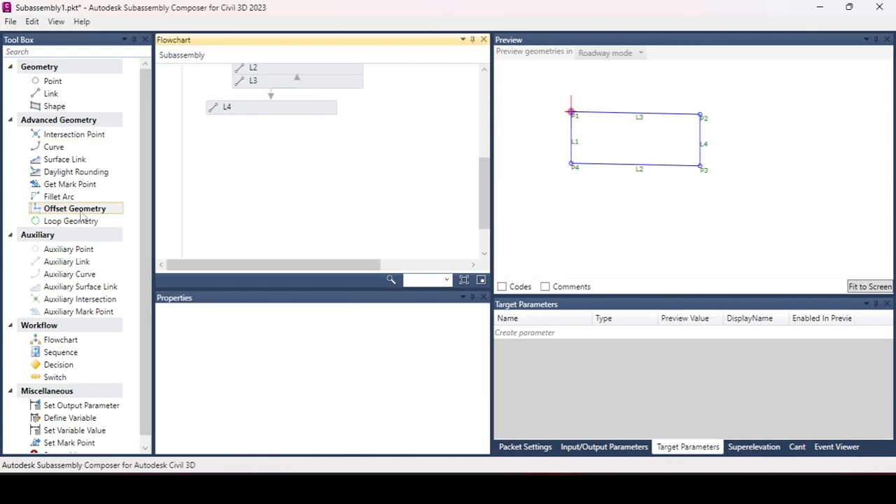
# Add an Offset Geometry element below L4 in the flowchart and open it
pyautogui.click(87, 213)
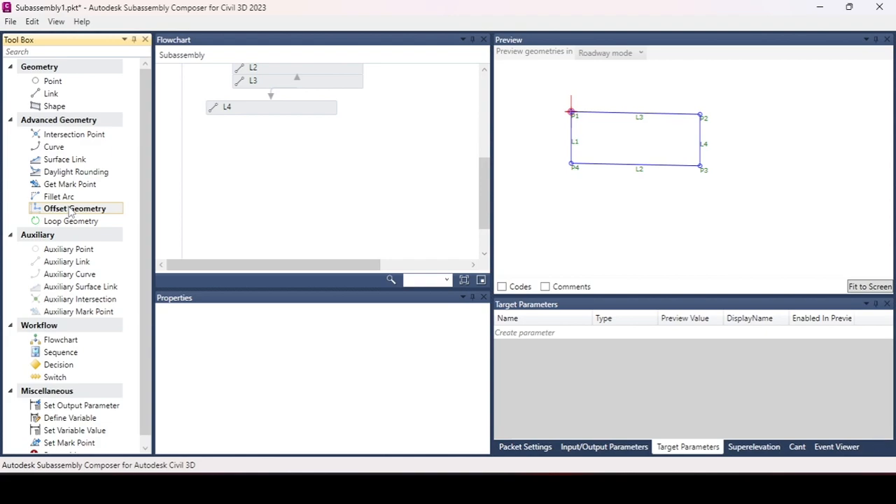
pyautogui.moveTo(56, 212); pyautogui.dragTo(273, 140)
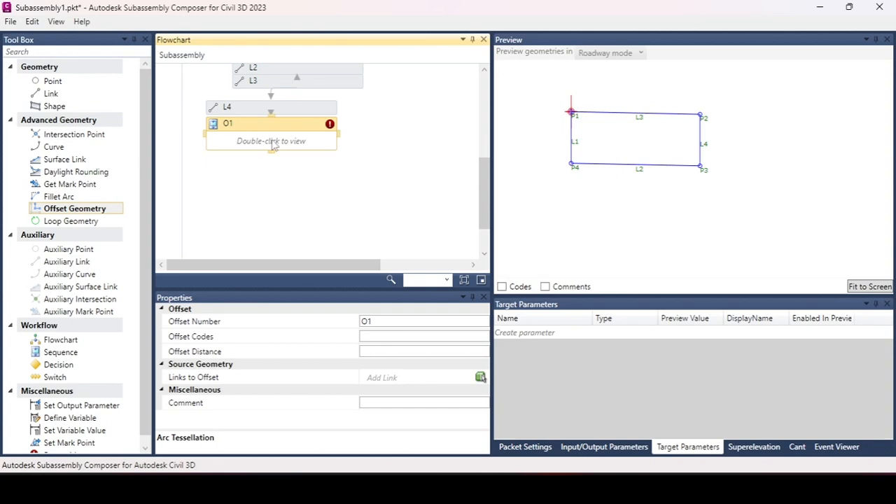
pyautogui.doubleClick(274, 142)
# Set the offset distance of O1 to -2 and pick link L2 in the preview as its source
pyautogui.click(390, 352)
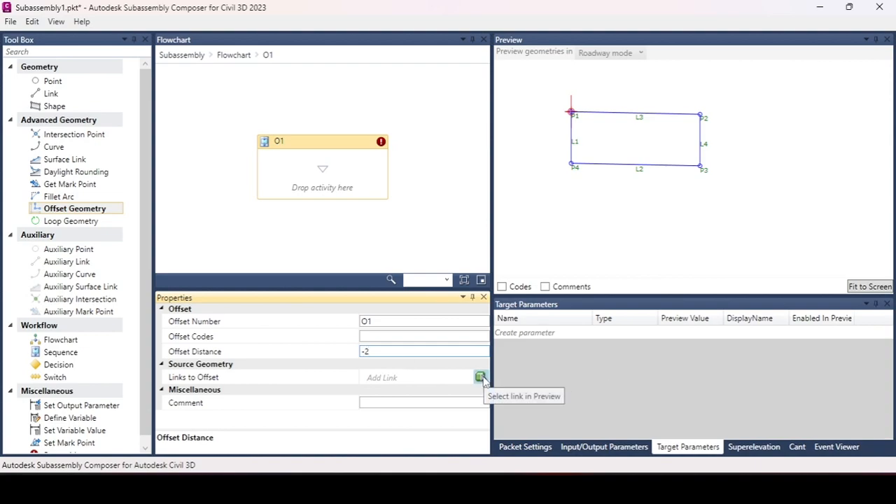
pyautogui.click(482, 379)
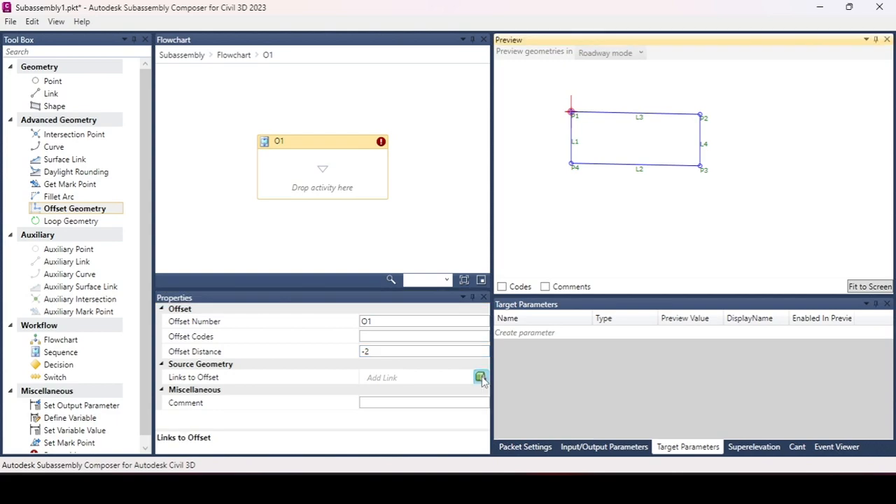
pyautogui.scroll(1, 634, 165)
pyautogui.click(634, 165)
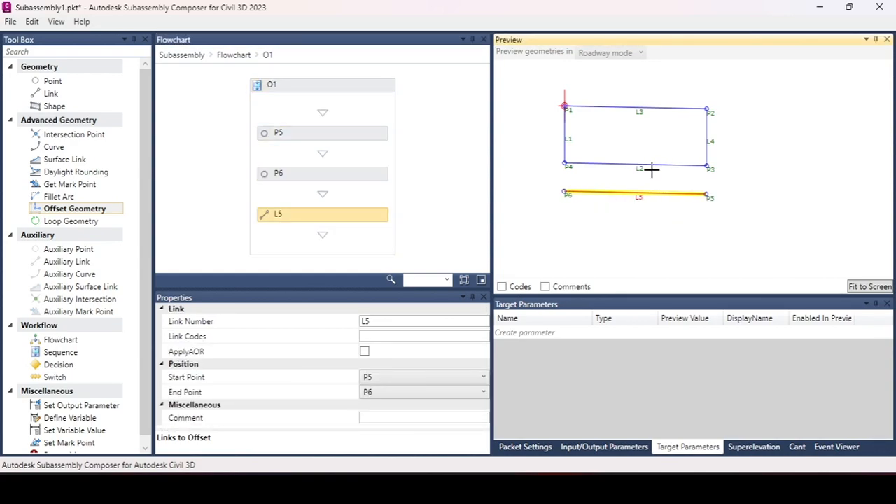
pyautogui.moveTo(625, 177); pyautogui.dragTo(625, 219, button='middle')
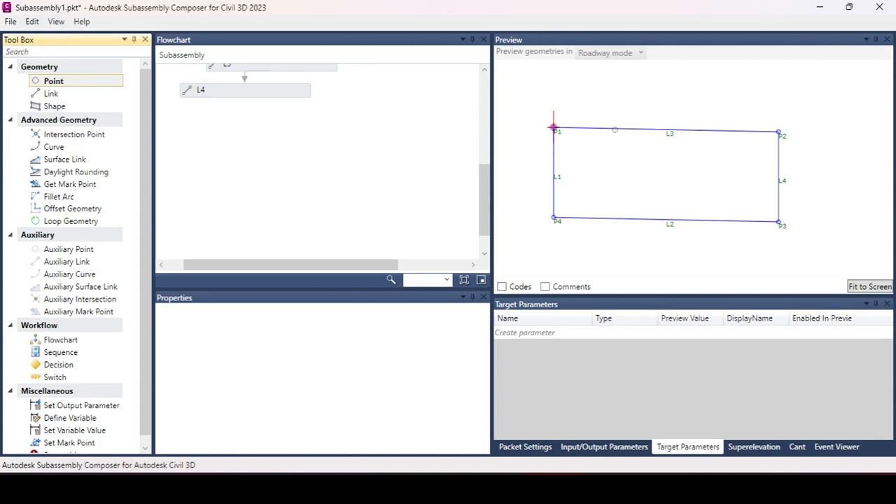
# Assign the point code "pave1" to point P1 and turn on the display of codes in the preview
pyautogui.scroll(3, 553, 129)
pyautogui.click(552, 128)
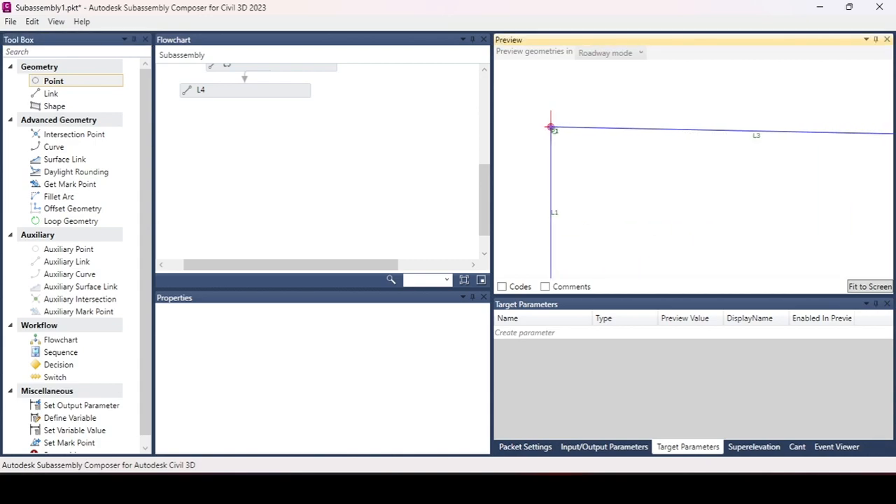
pyautogui.click(411, 337)
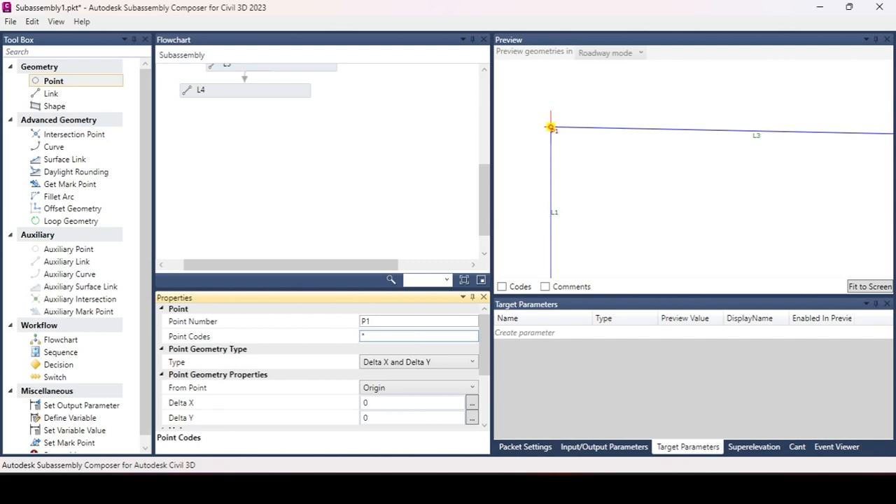
pyautogui.write('ve1')
pyautogui.click(503, 287)
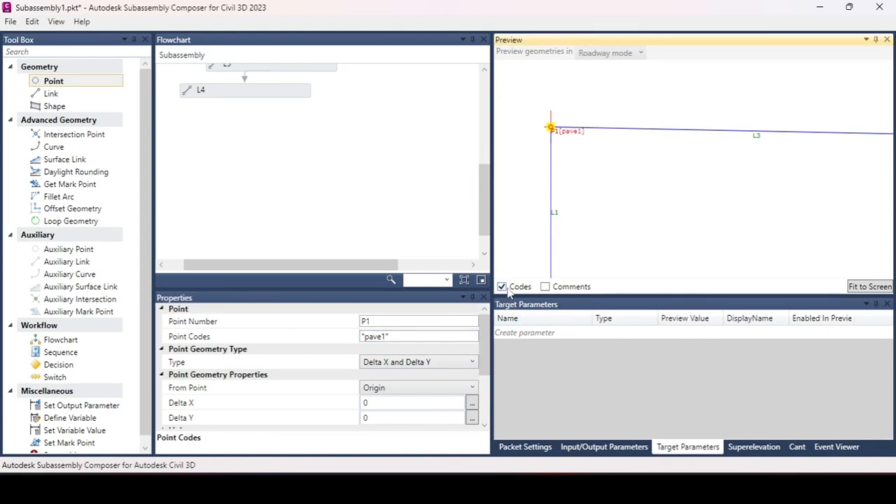
# Assign the link code "subbase" to link L2, the lower link between P4 and P3
pyautogui.scroll(5, 569, 131)
pyautogui.scroll(-5, 571, 131)
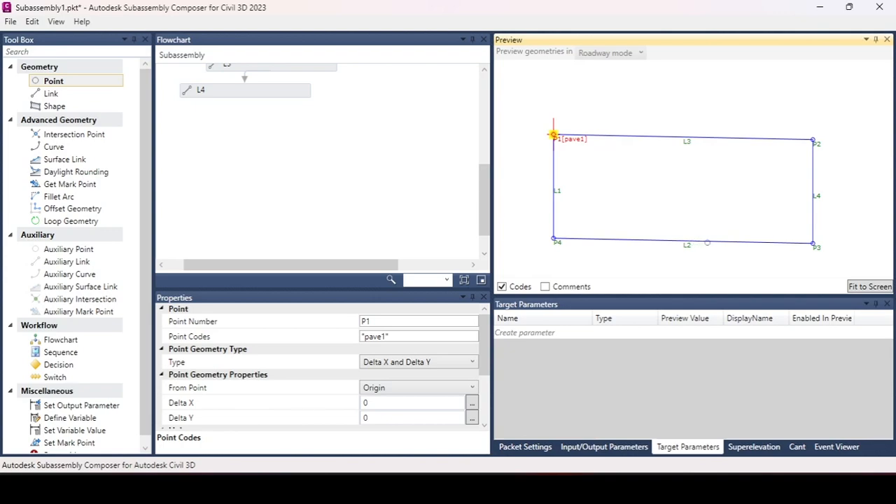
pyautogui.click(712, 240)
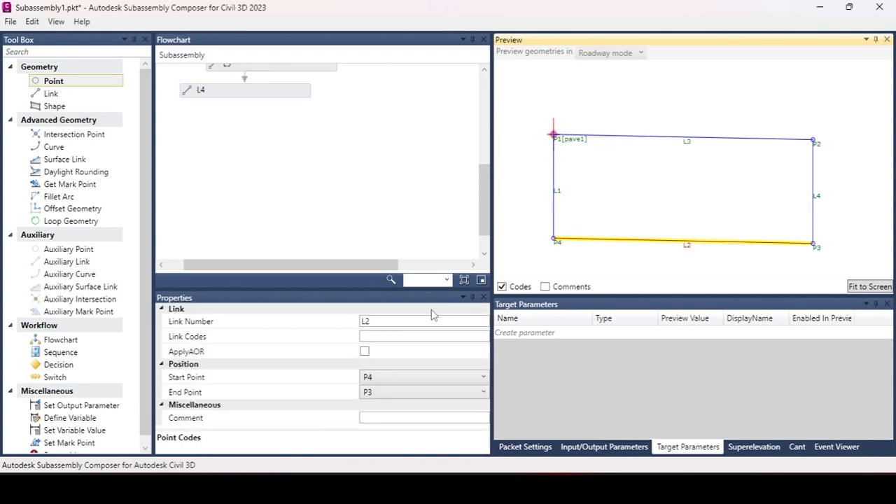
pyautogui.click(403, 337)
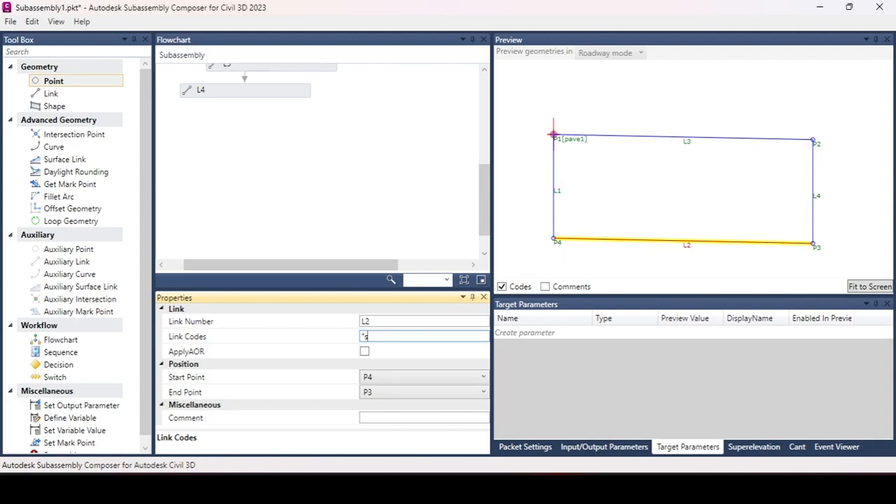
pyautogui.write('bbase')
pyautogui.click(437, 358)
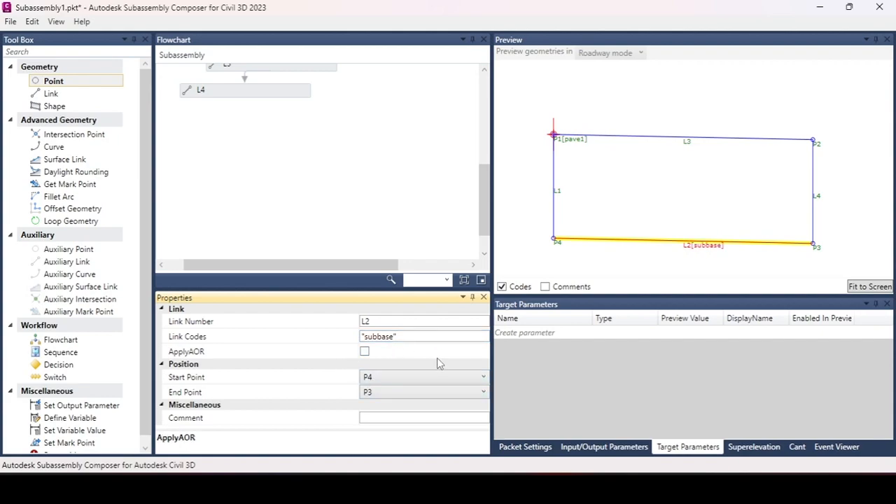
# Review the coded geometry in the preview and display the subassembly's superelevation cross slope settings
pyautogui.scroll(2, 717, 246)
pyautogui.scroll(-1, 716, 246)
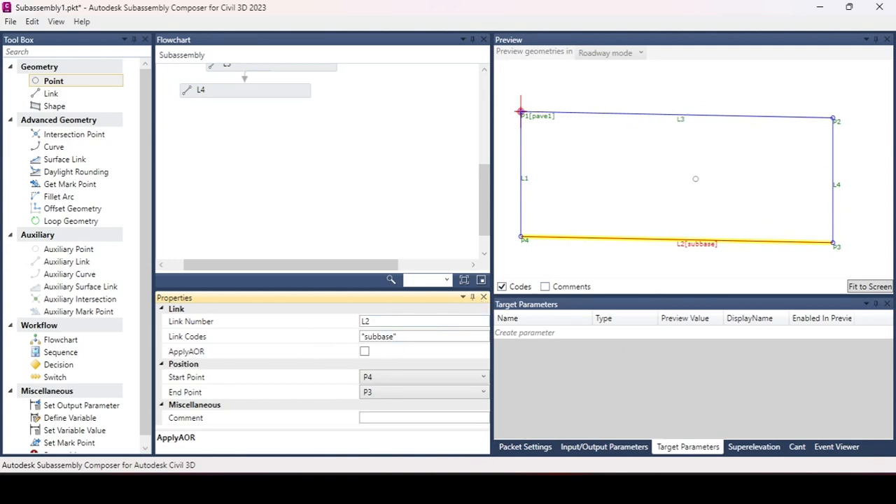
pyautogui.scroll(-1, 745, 230)
pyautogui.scroll(-1, 745, 230)
pyautogui.moveTo(744, 238)
pyautogui.mouseDown(button='middle')
pyautogui.moveTo(742, 220)
pyautogui.moveTo(743, 232)
pyautogui.mouseUp(button='middle')
pyautogui.scroll(-1, 742, 220)
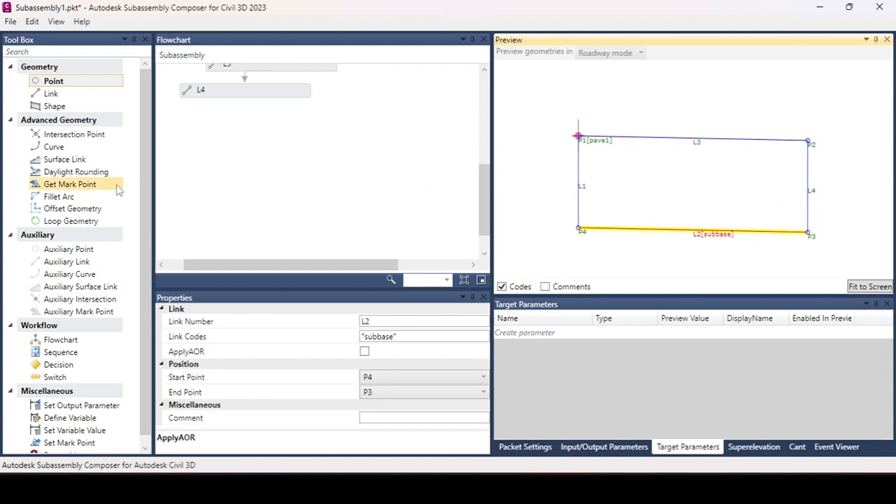
pyautogui.click(755, 448)
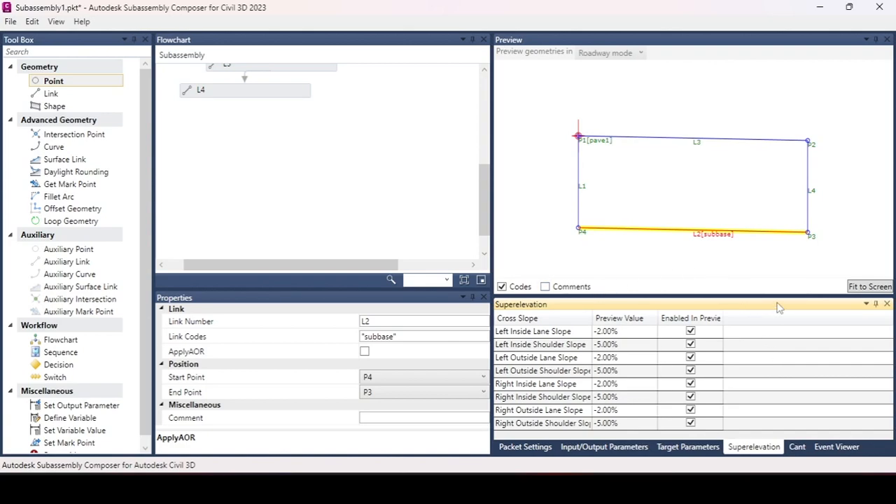